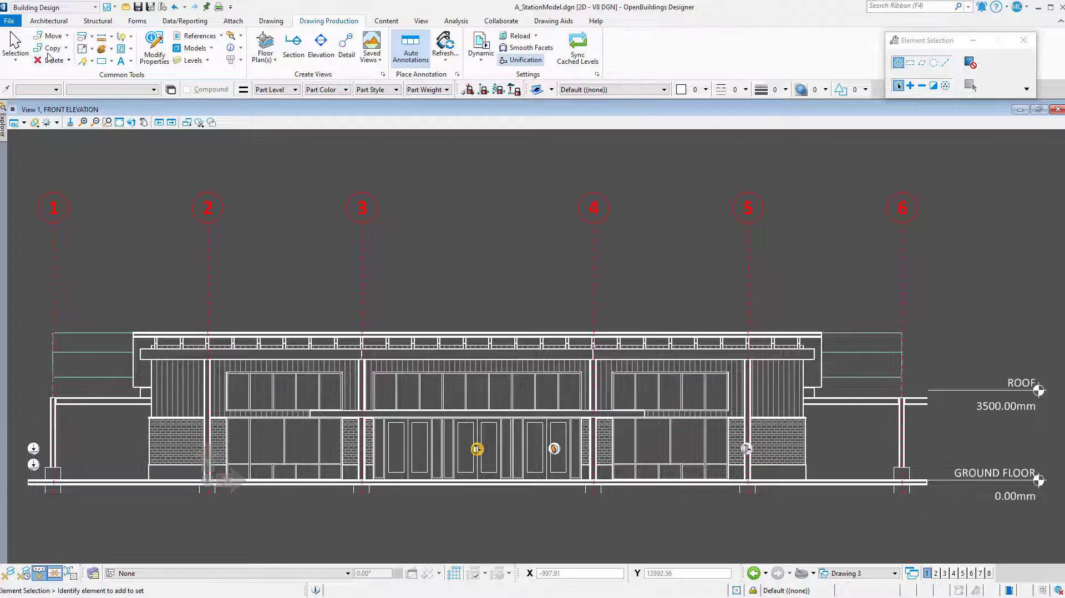
Open the folder containing A_StationModel.dgn in File Explorer from the recent files list.
left_click(9, 20)
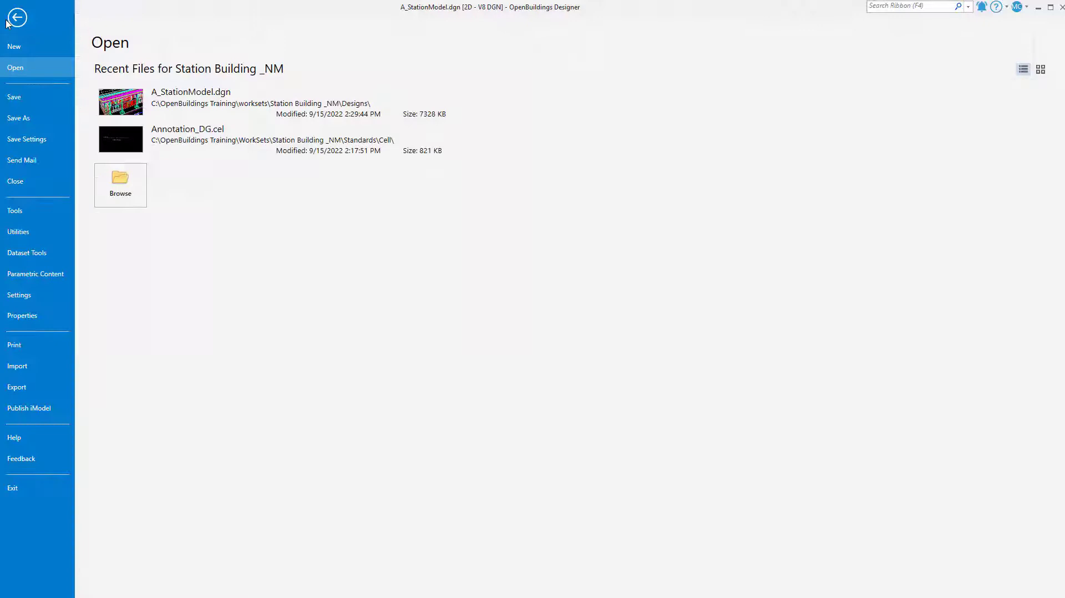
right_click(183, 111)
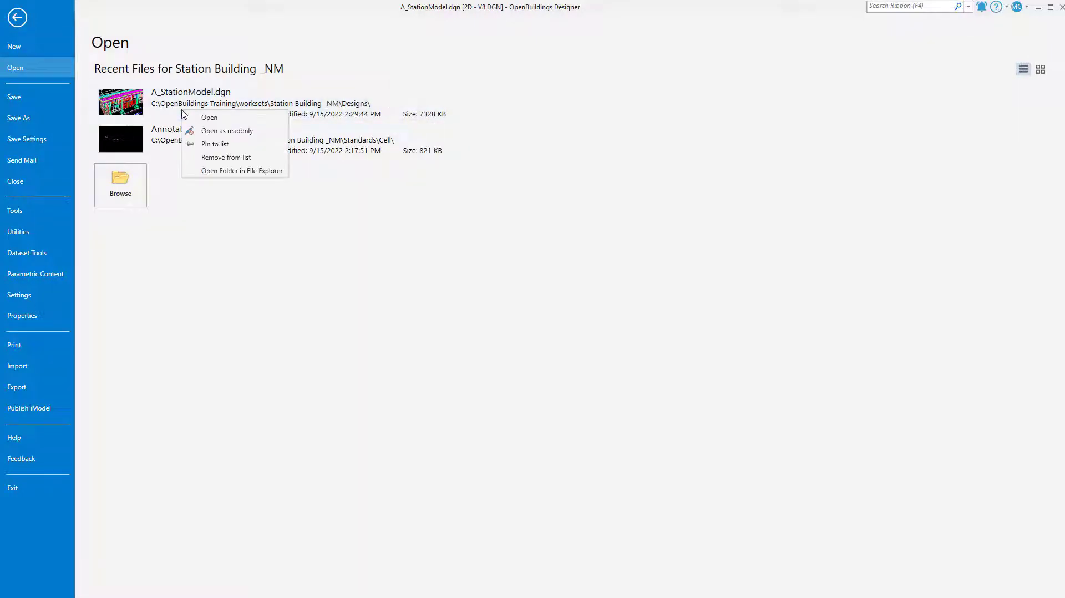
left_click(259, 171)
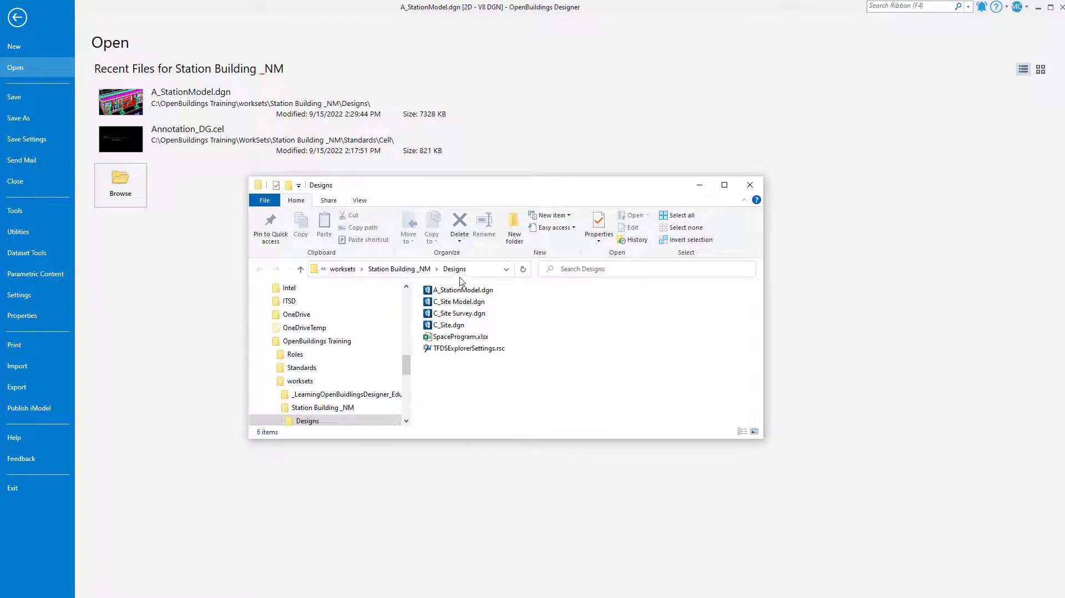
Open Station Building _NM.cfg from the worksets folder in Notepad++.
left_click(350, 271)
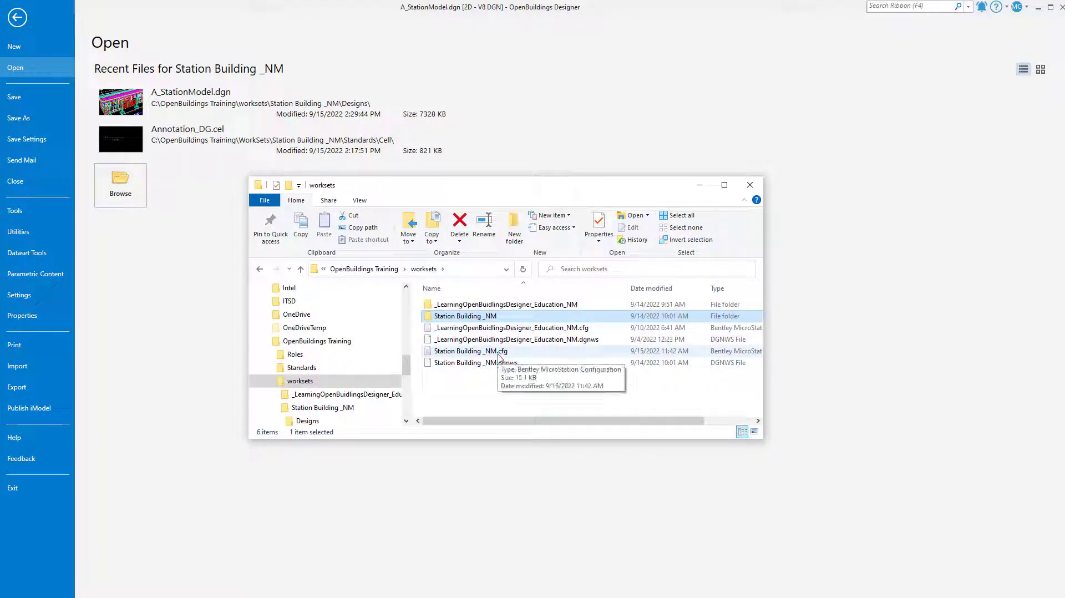
left_click(499, 354)
right_click(500, 356)
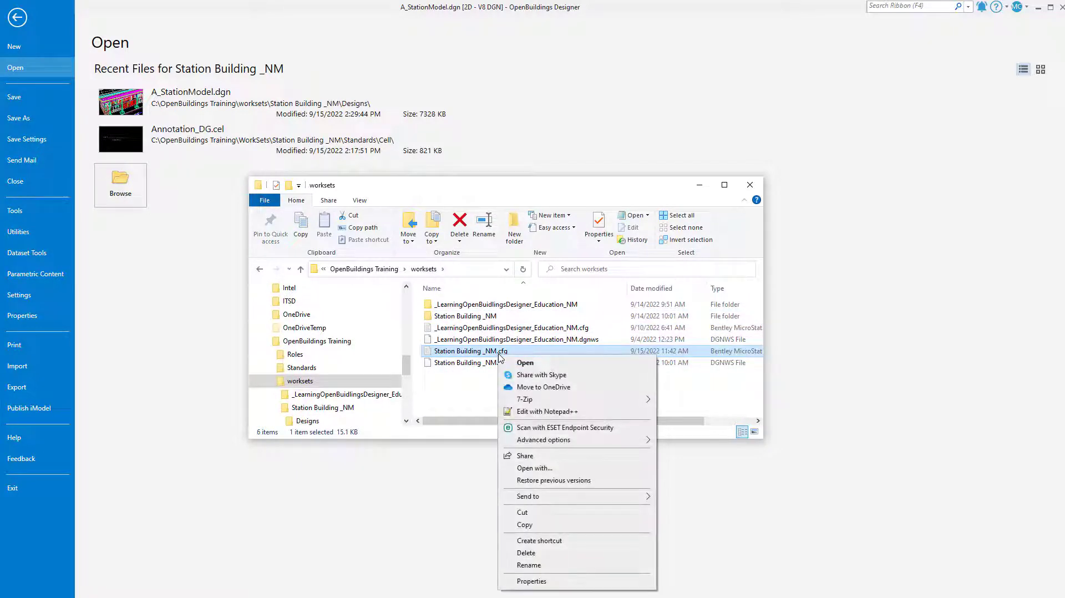
left_click(547, 411)
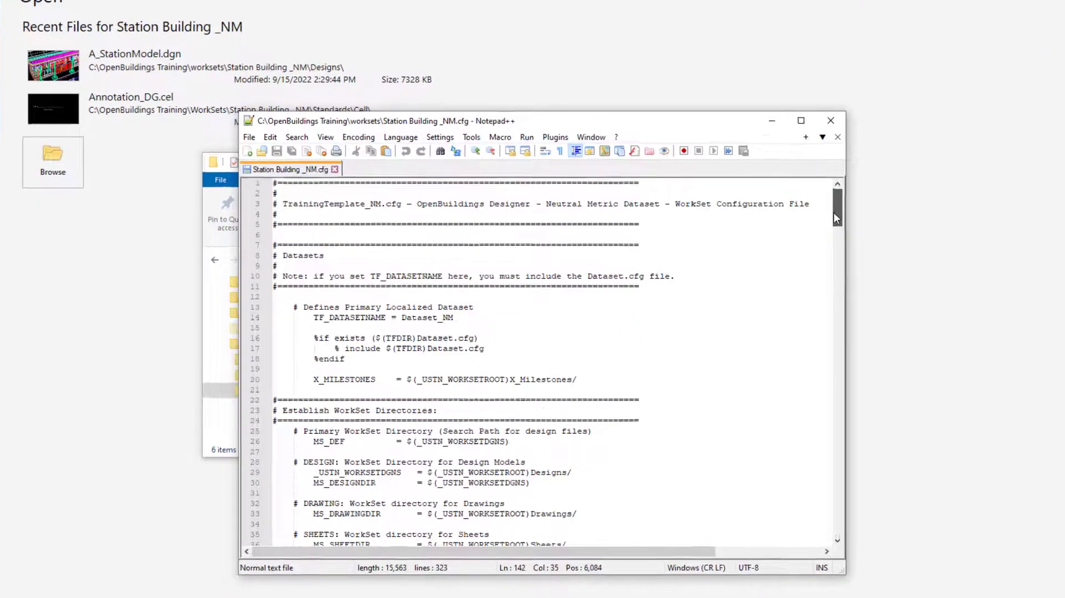
left_click_drag(834, 213, 823, 349)
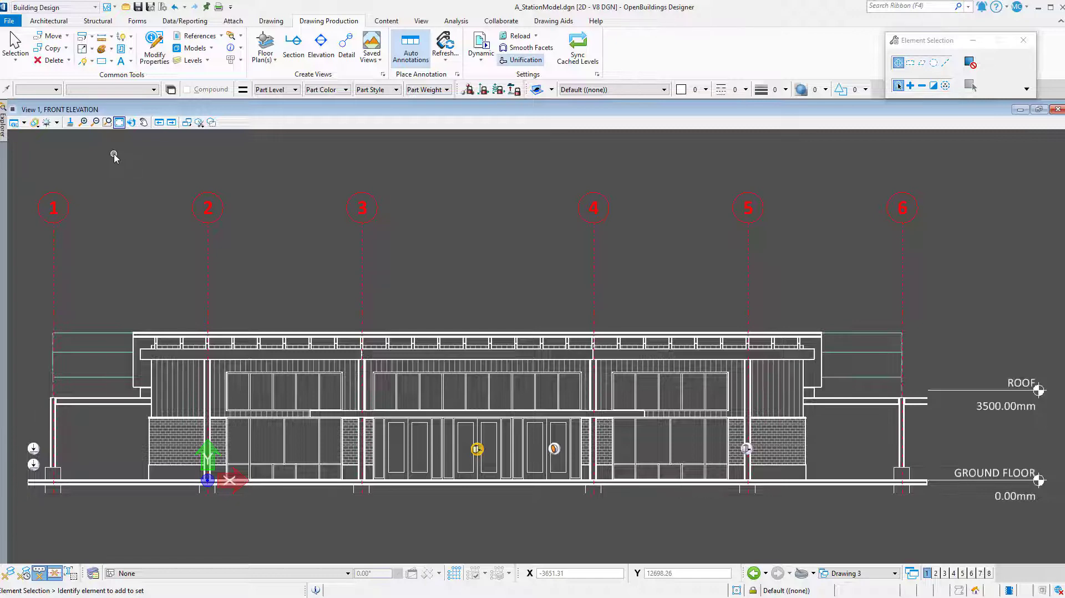
left_click(35, 123)
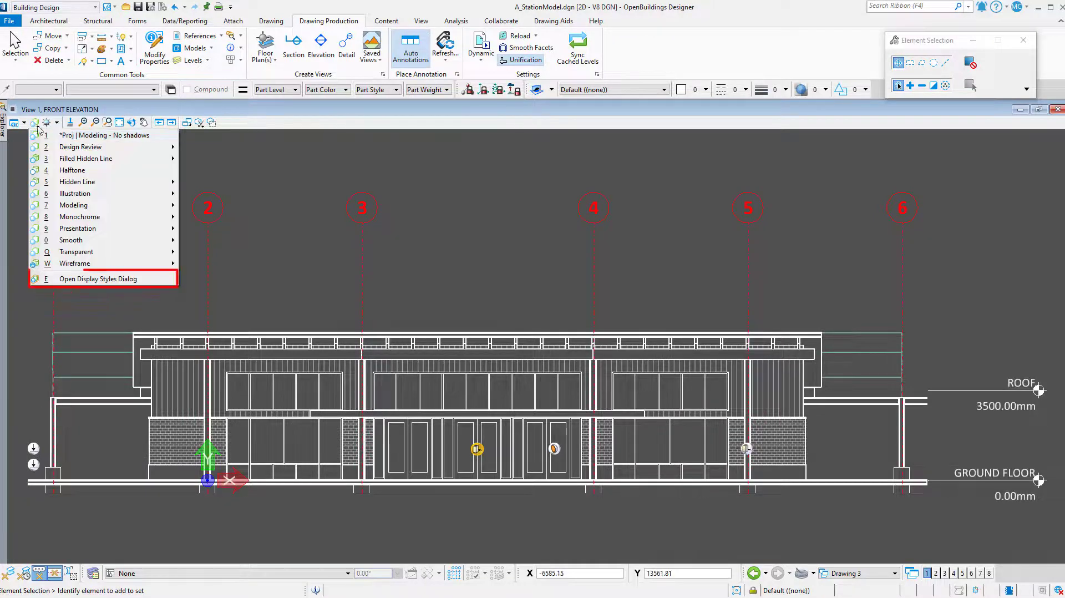
left_click(115, 283)
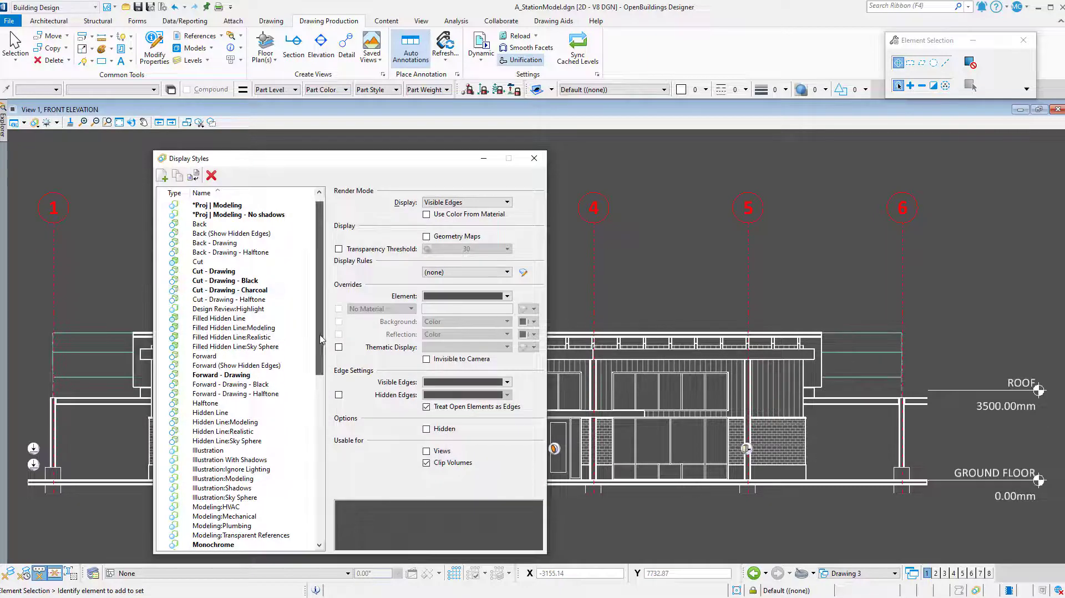
left_click_drag(320, 340, 313, 453)
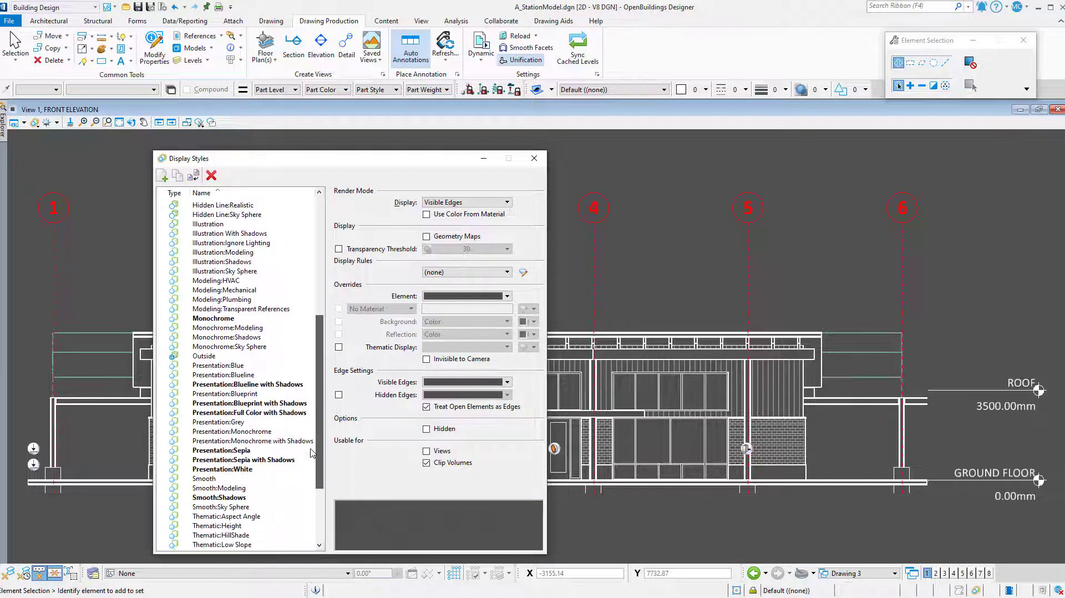
left_click(268, 385)
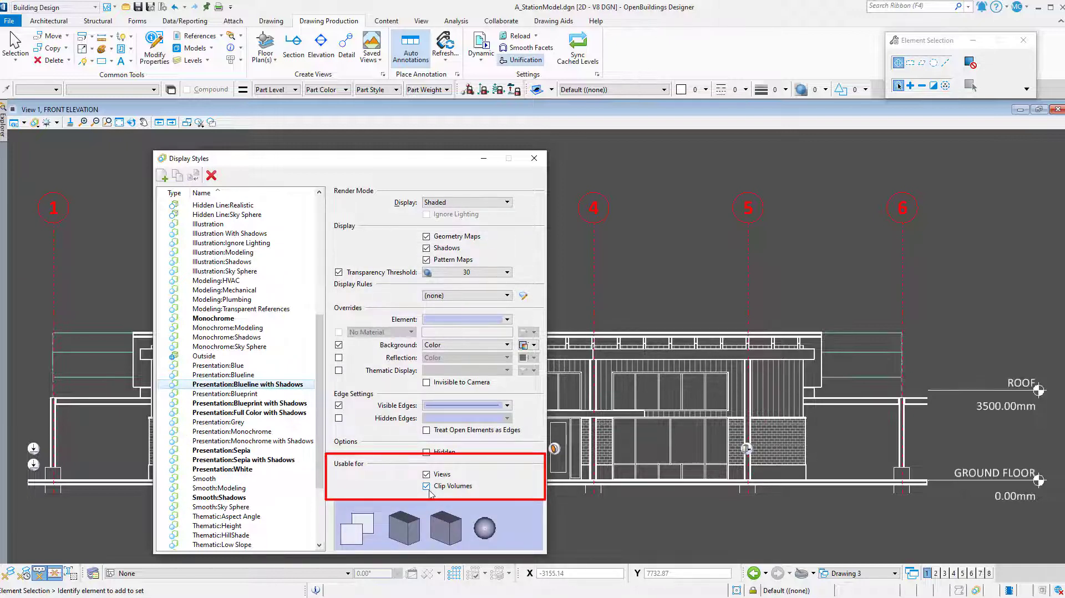
left_click(289, 414)
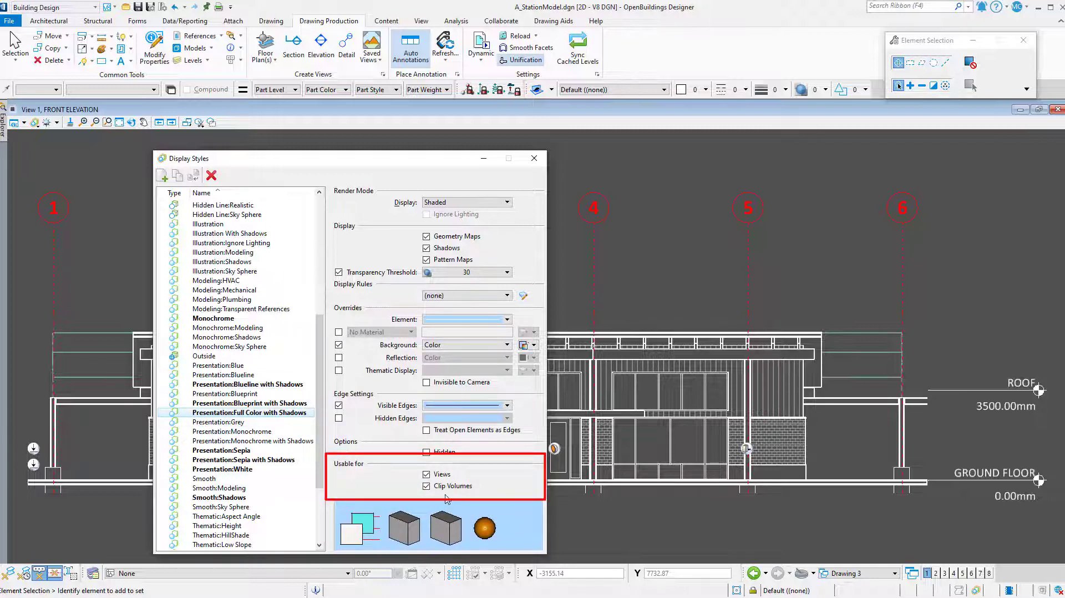
left_click(297, 460)
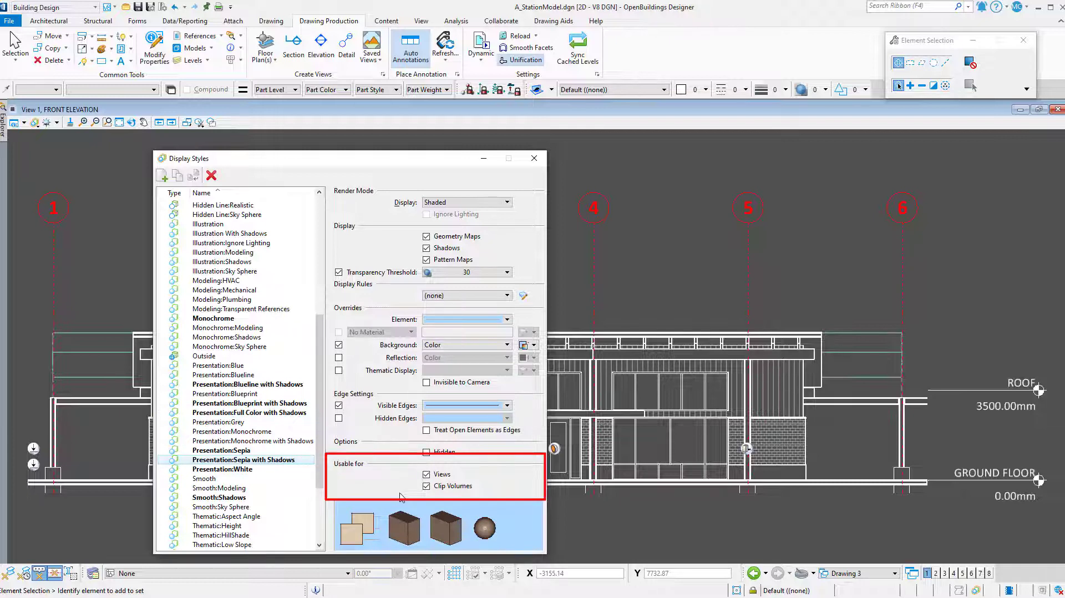
left_click_drag(321, 460, 320, 342)
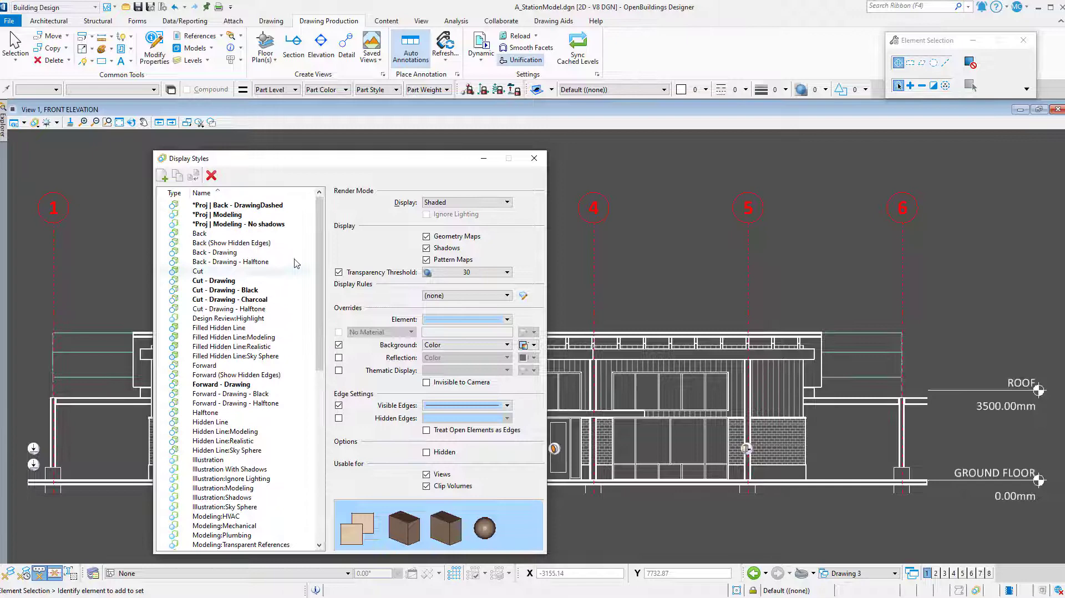
left_click(259, 215)
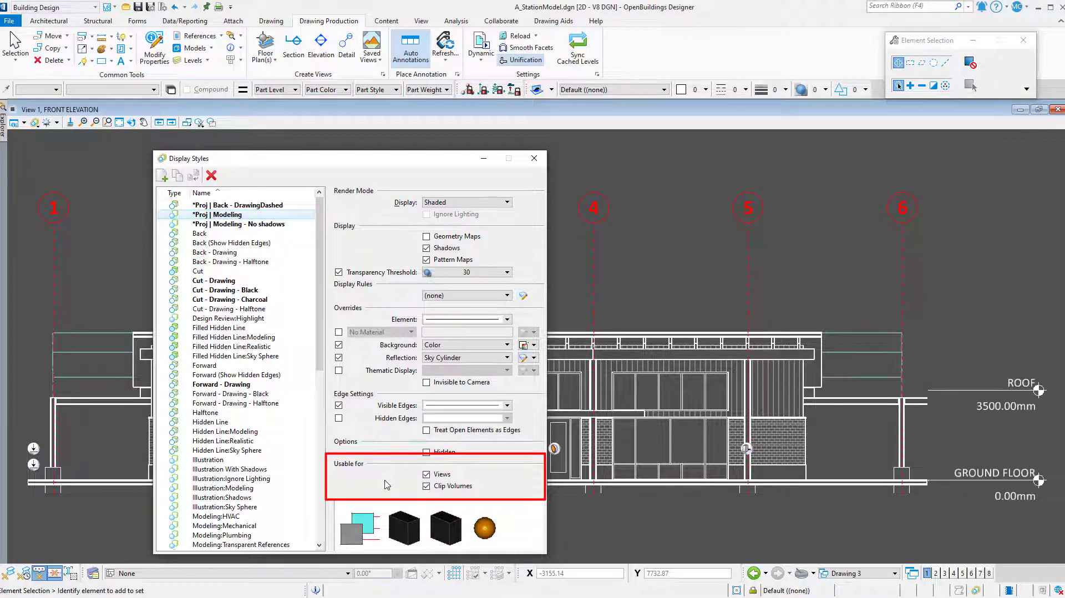
left_click(534, 160)
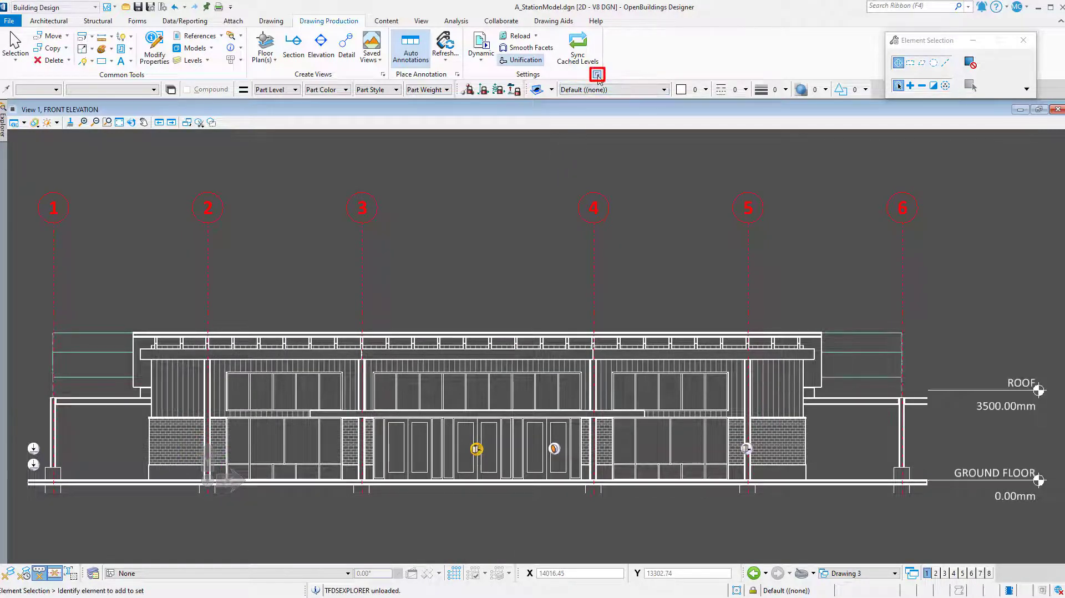
Set the reference presentation to Smooth:Shadows display style with *Proj | Modeling as the forward clip volume.
left_click(597, 75)
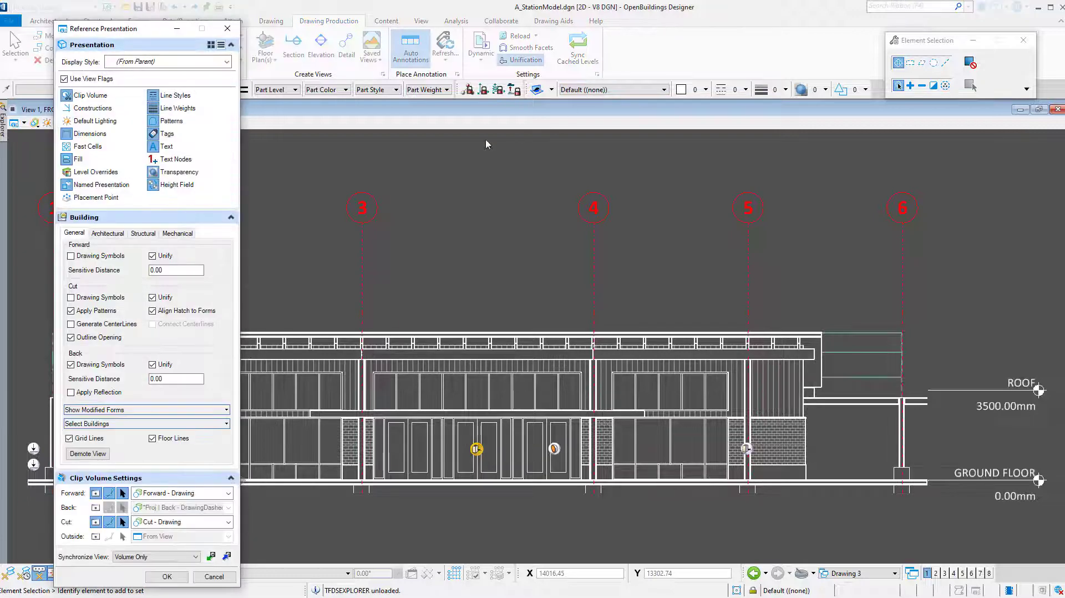
left_click(195, 63)
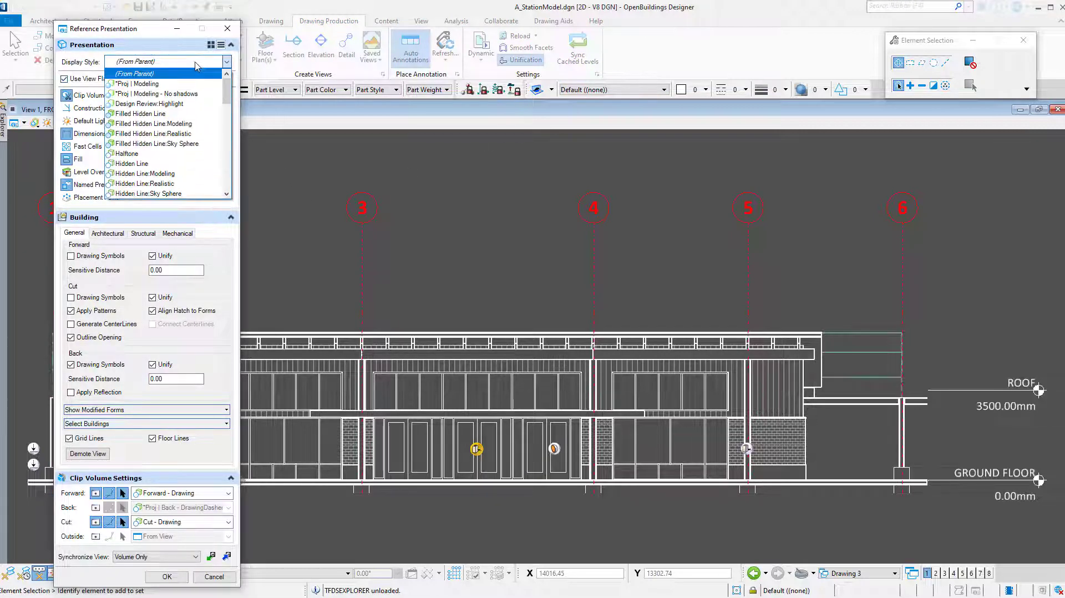
scroll(186, 125, "down", 6)
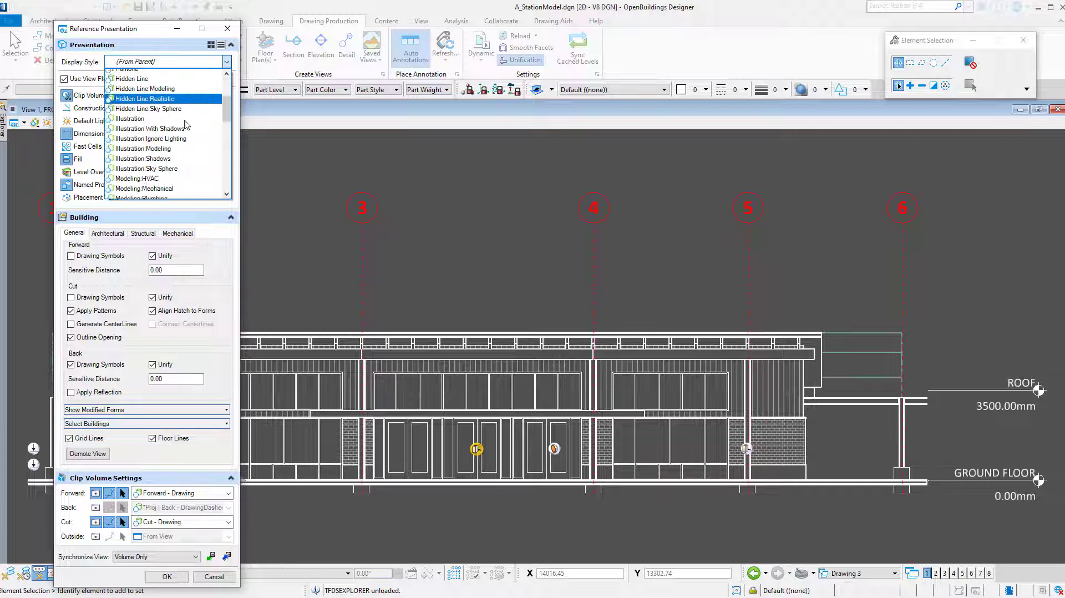
scroll(186, 125, "down", 6)
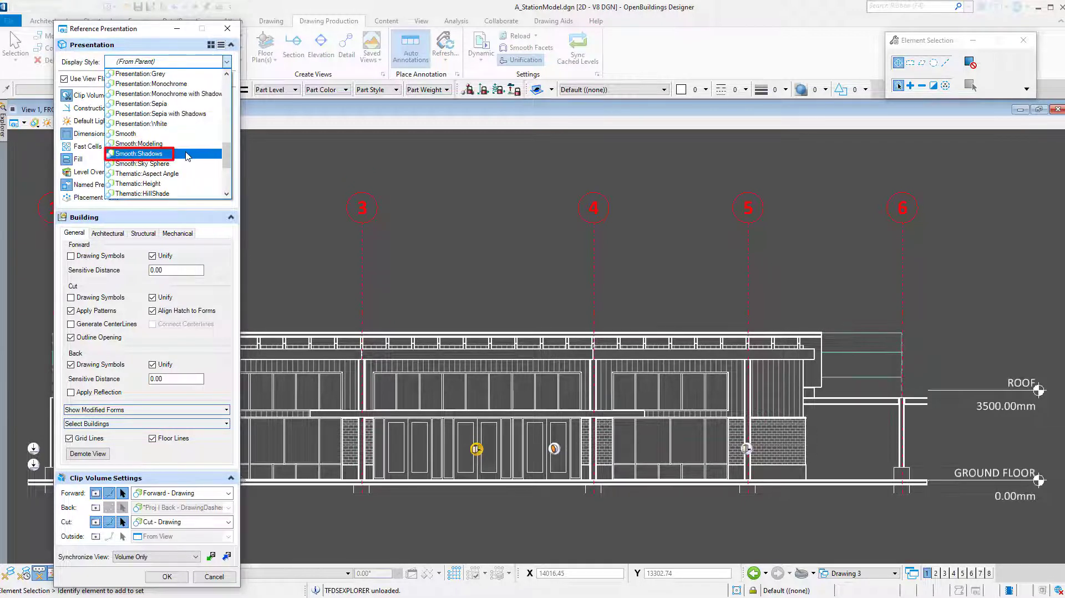
left_click(187, 154)
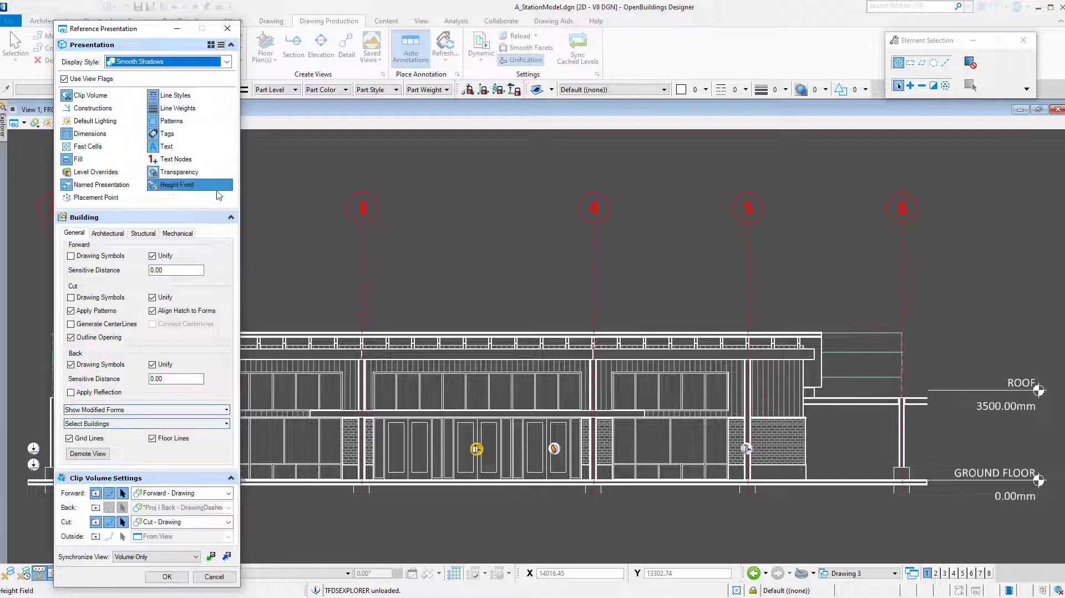
left_click(228, 495)
left_click_drag(232, 436, 231, 383)
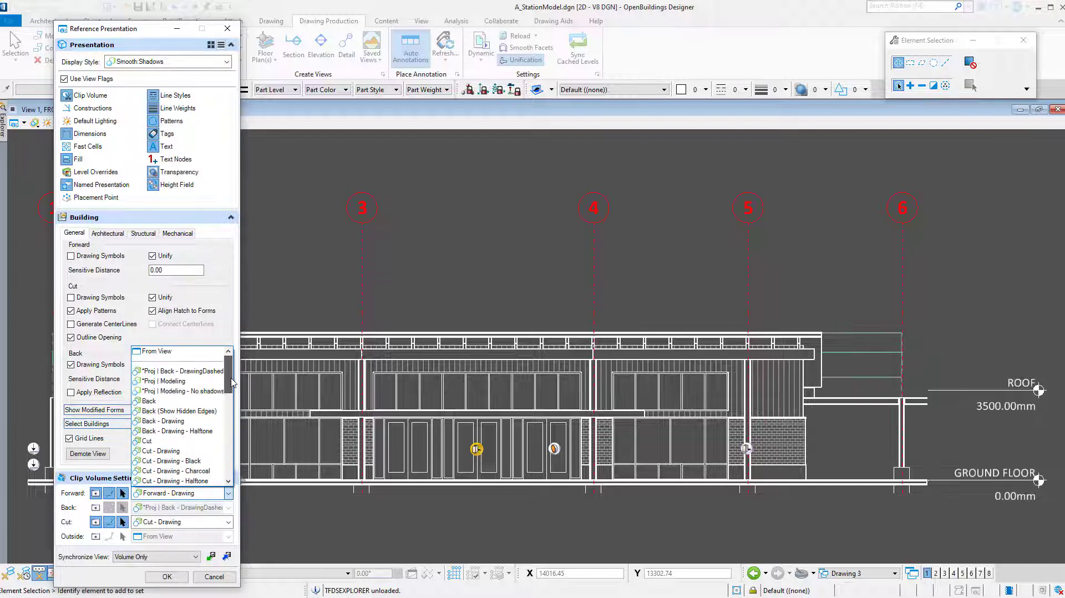
left_click(187, 382)
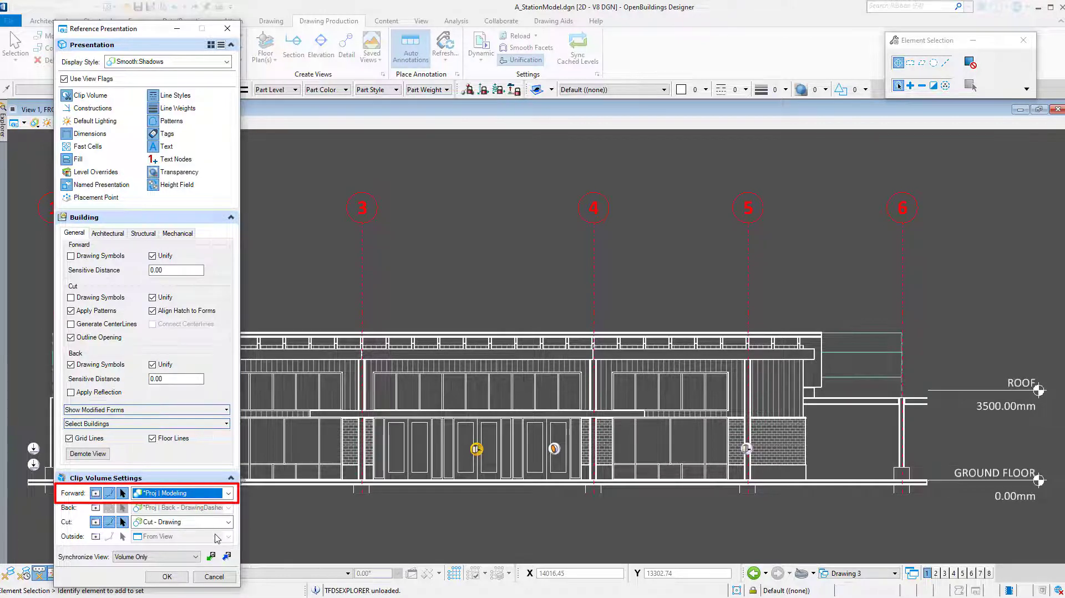
left_click(167, 577)
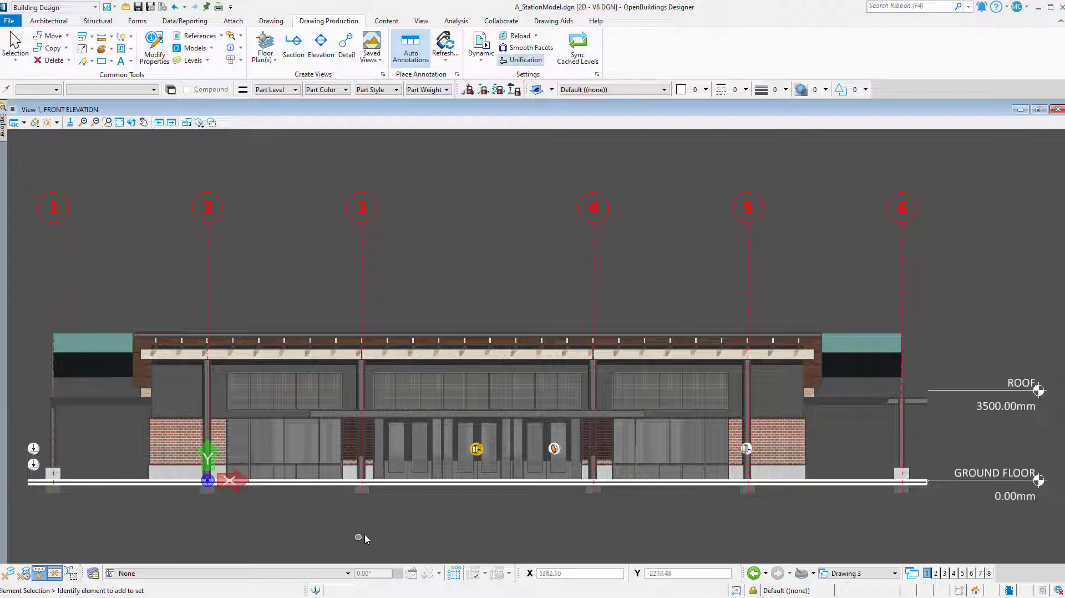
Open the 3D design model from the front elevation's callout marker.
mouse_move(476, 450)
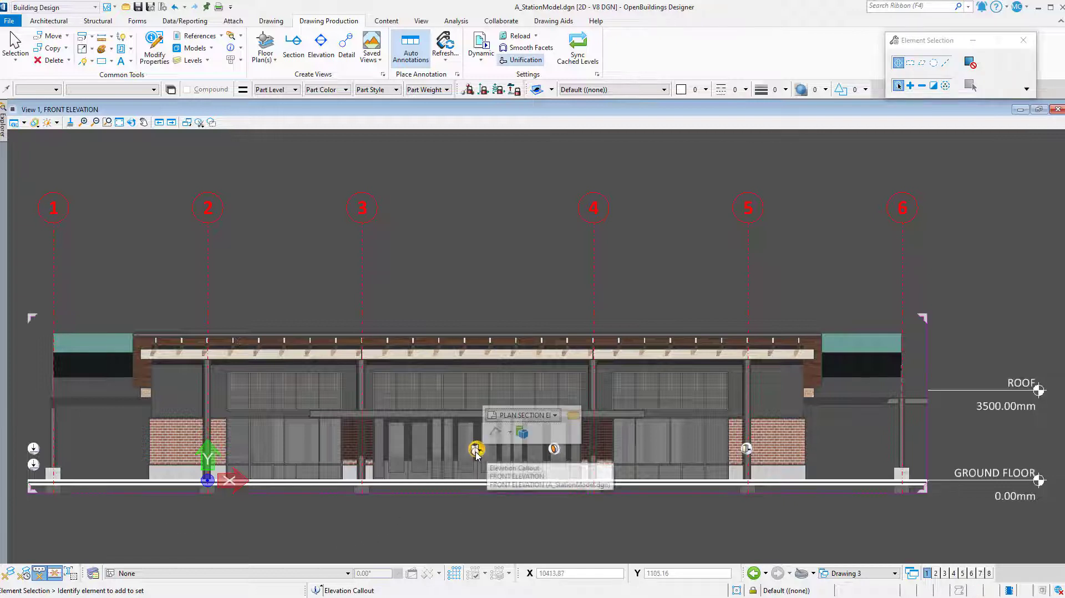
left_click(521, 433)
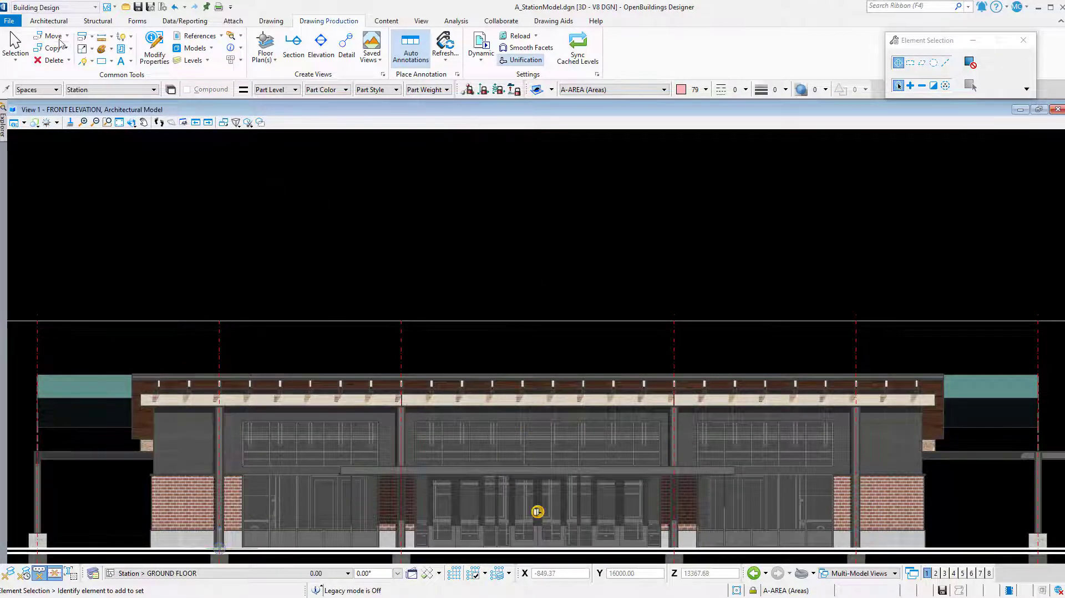
left_click(55, 7)
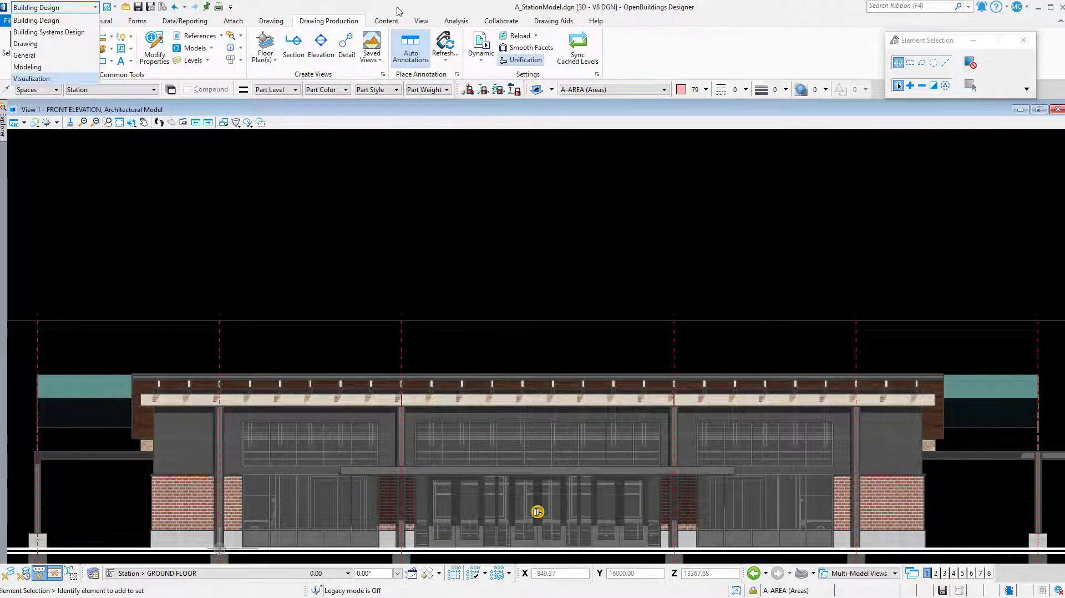
Switch to the Visualization workflow and show the Ambient light in Light Manager.
key("Return")
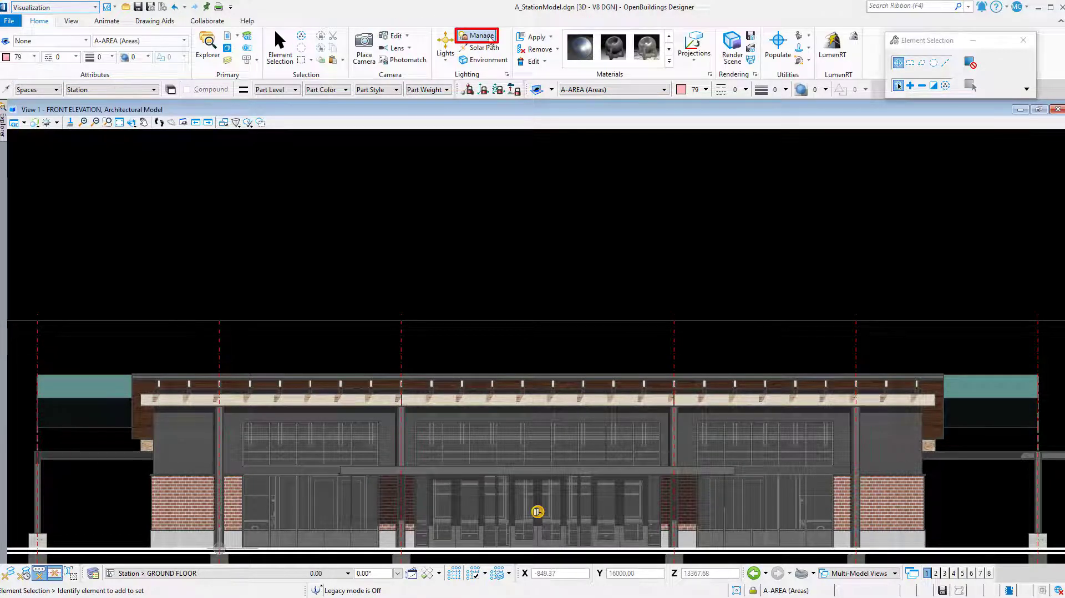
left_click(482, 35)
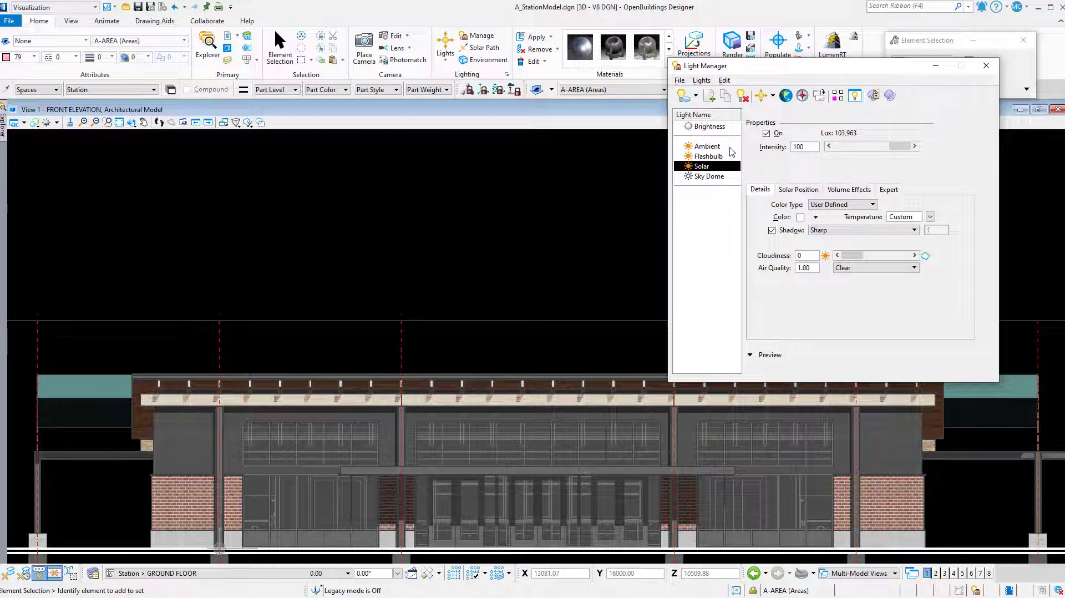
left_click(731, 147)
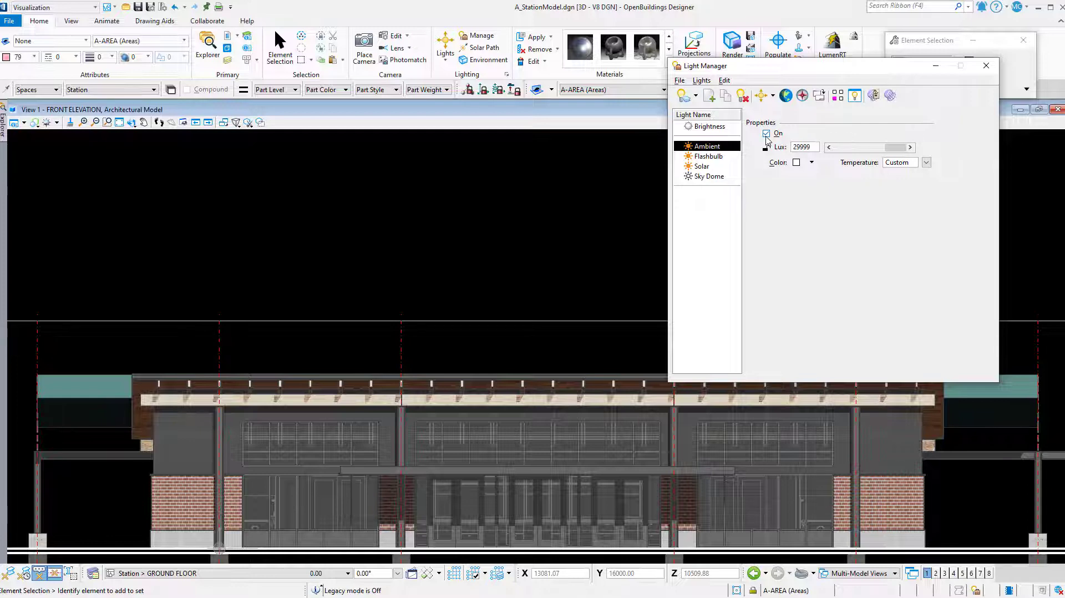
left_click(766, 135)
left_click(720, 158)
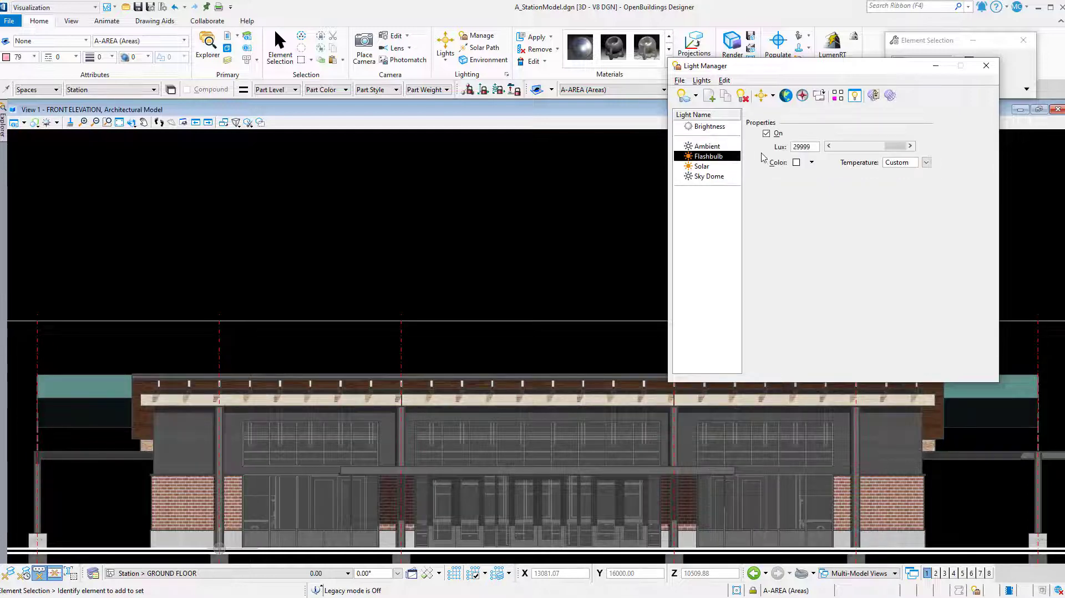
left_click(767, 135)
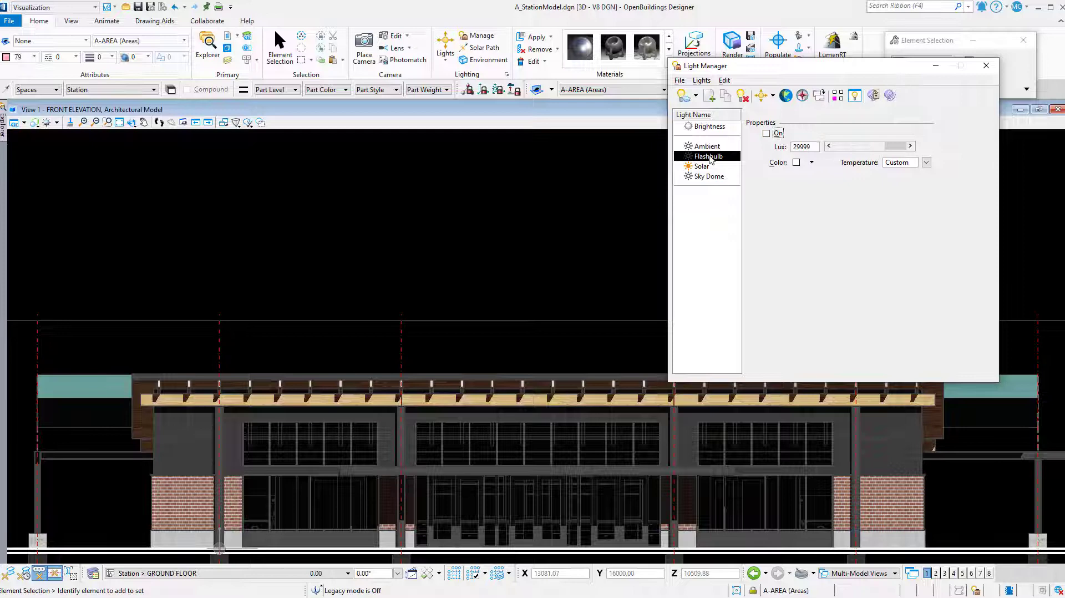
left_click(708, 146)
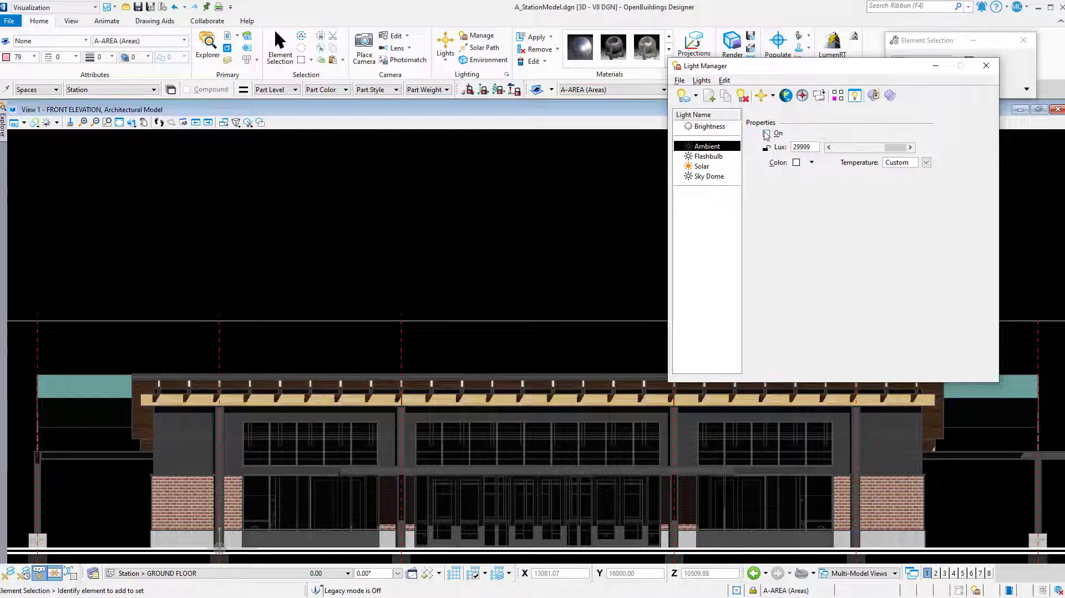
left_click(766, 134)
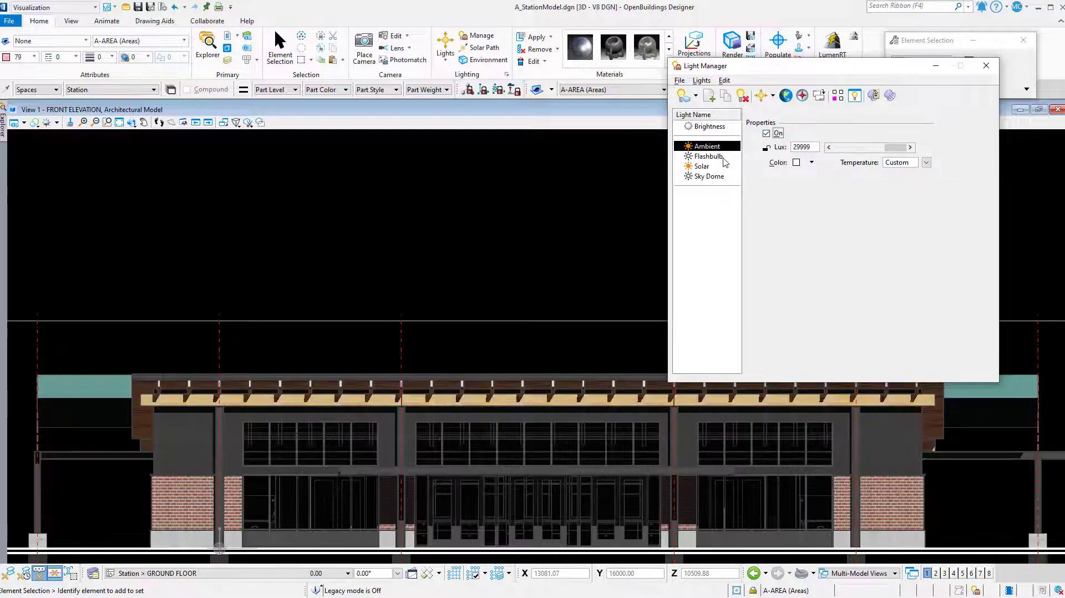
left_click(721, 157)
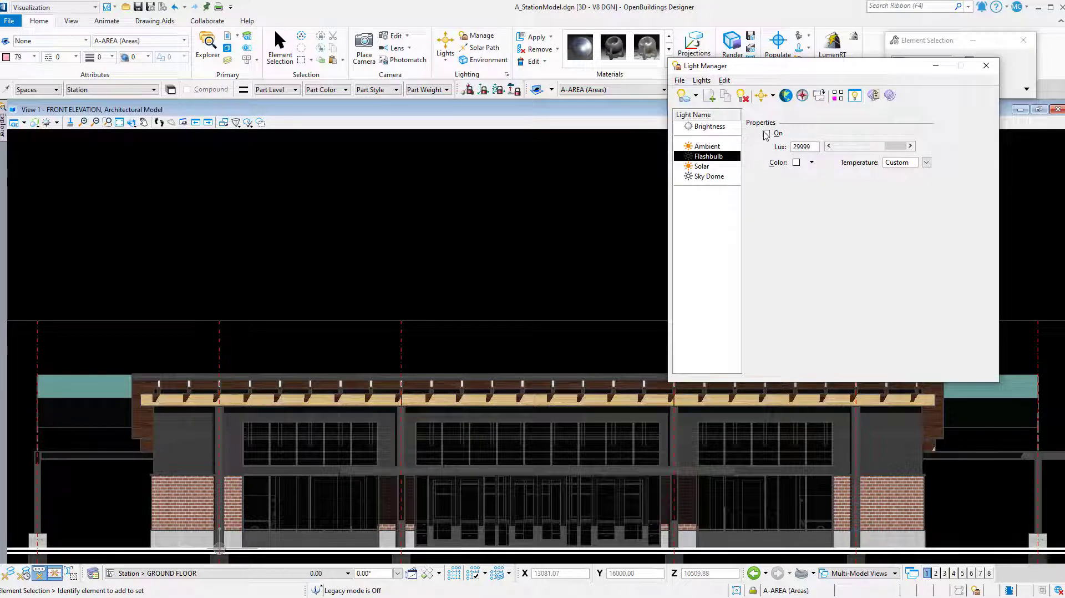
left_click(767, 134)
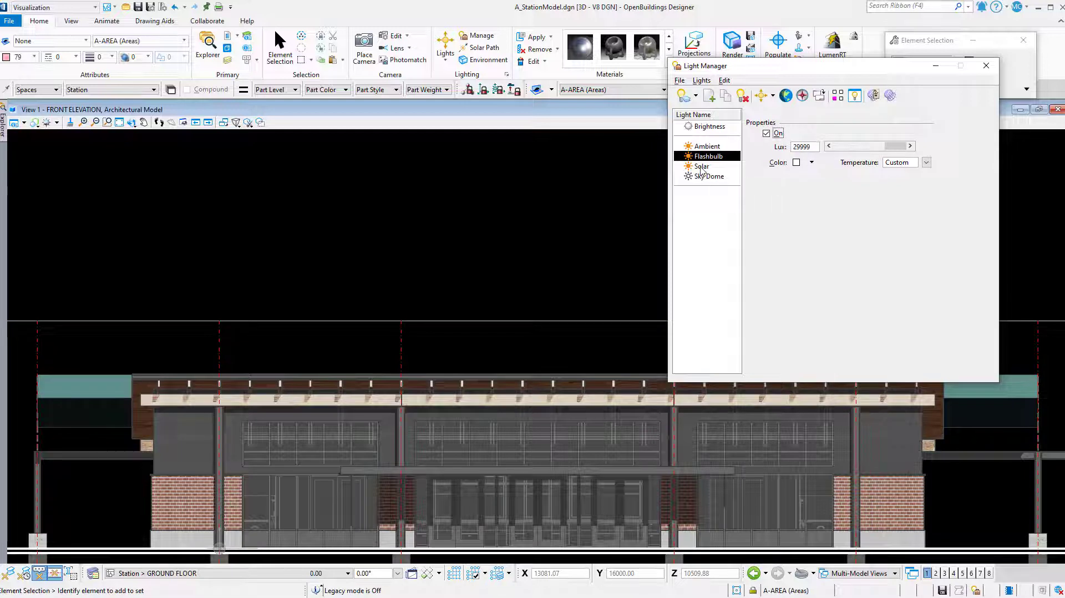
Advance the Solar light's time to 10:15 AM on 6/21/2001.
left_click(701, 168)
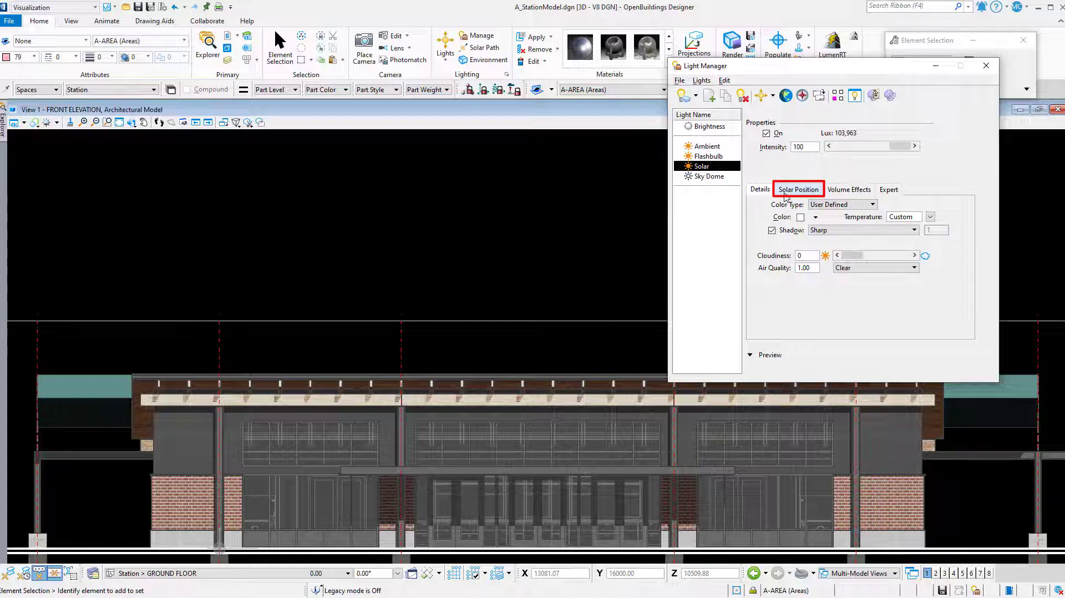
left_click(788, 191)
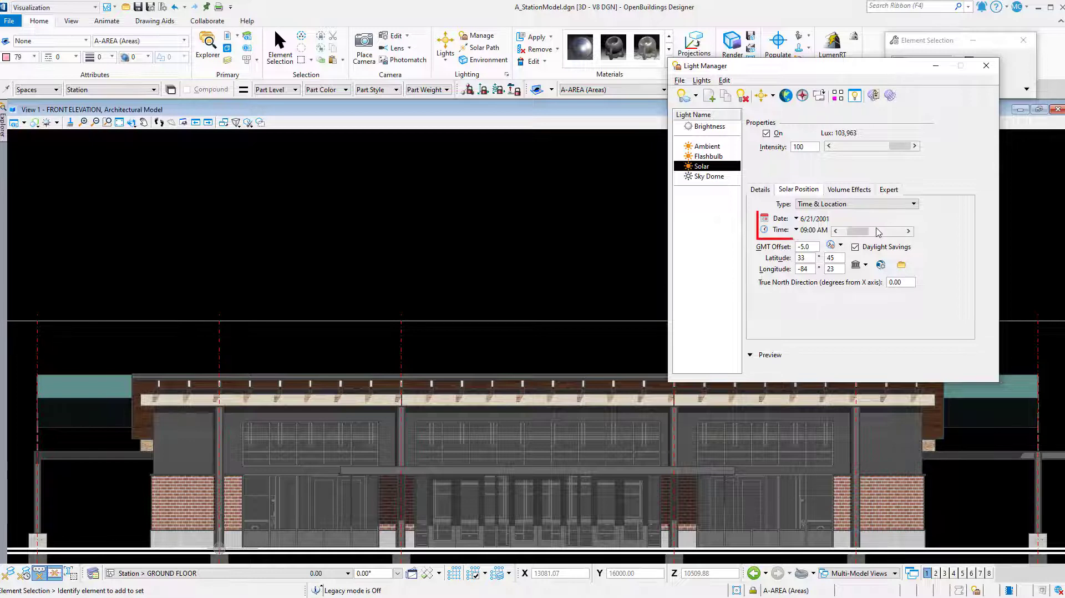
left_click(876, 232)
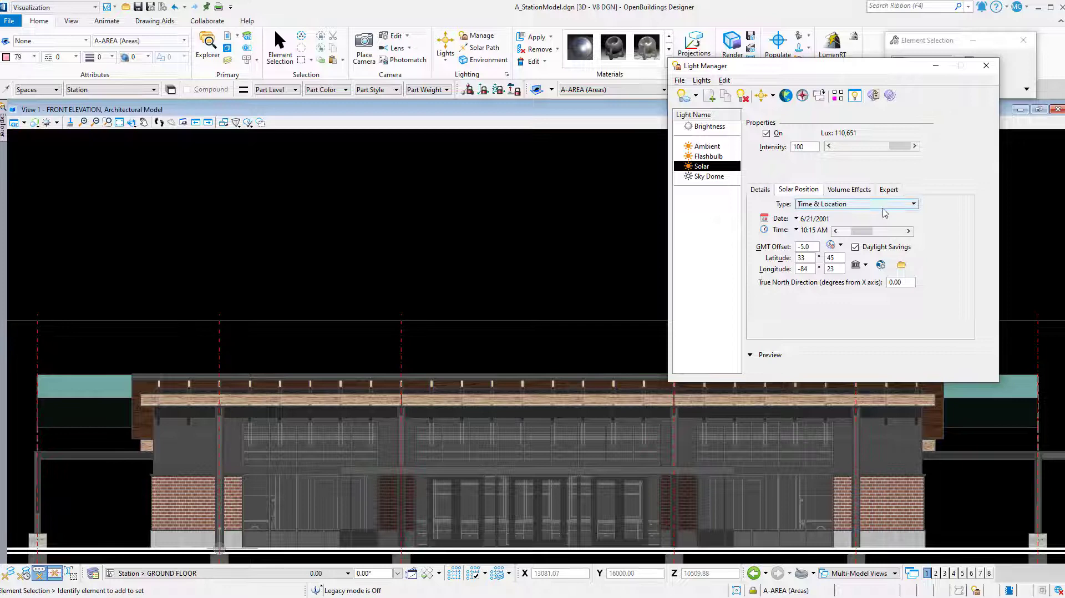
left_click(884, 204)
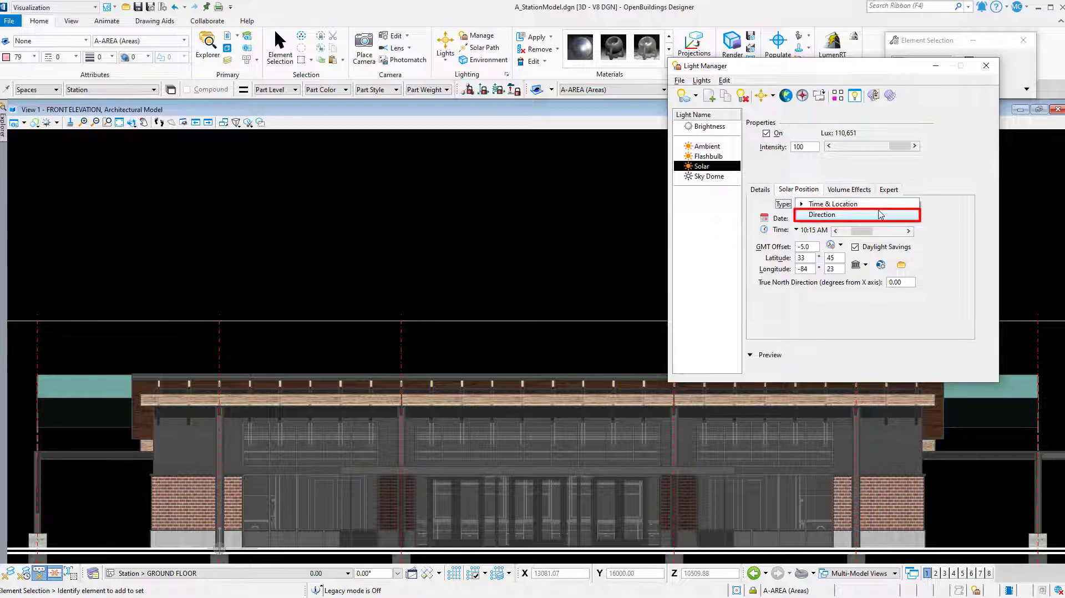
Change the sun position type to Direction and set the azimuth to 45°.
left_click(881, 214)
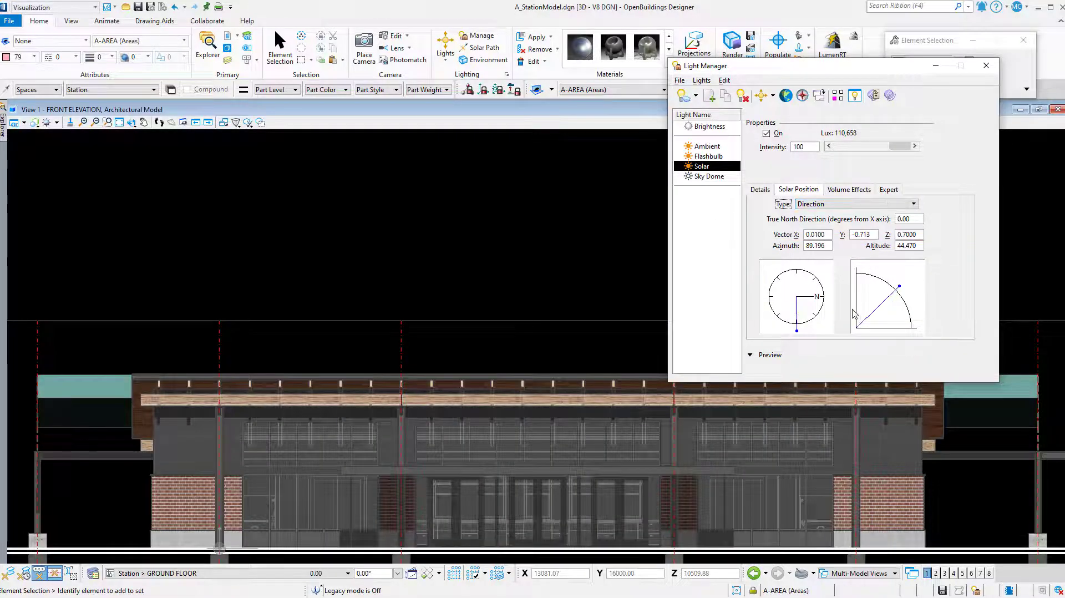
left_click_drag(798, 332, 824, 328)
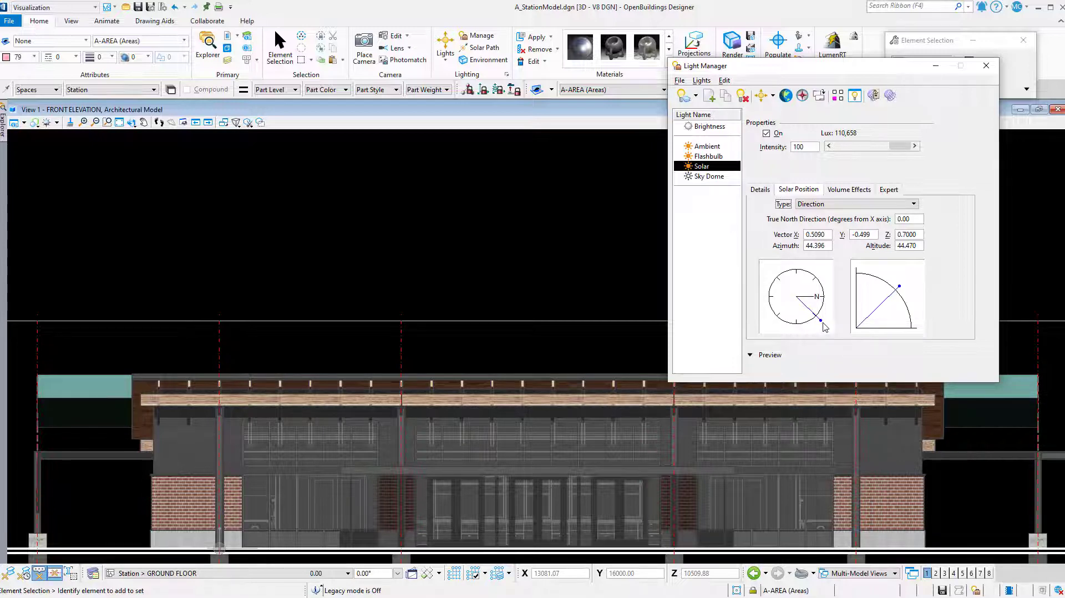
left_click(820, 246)
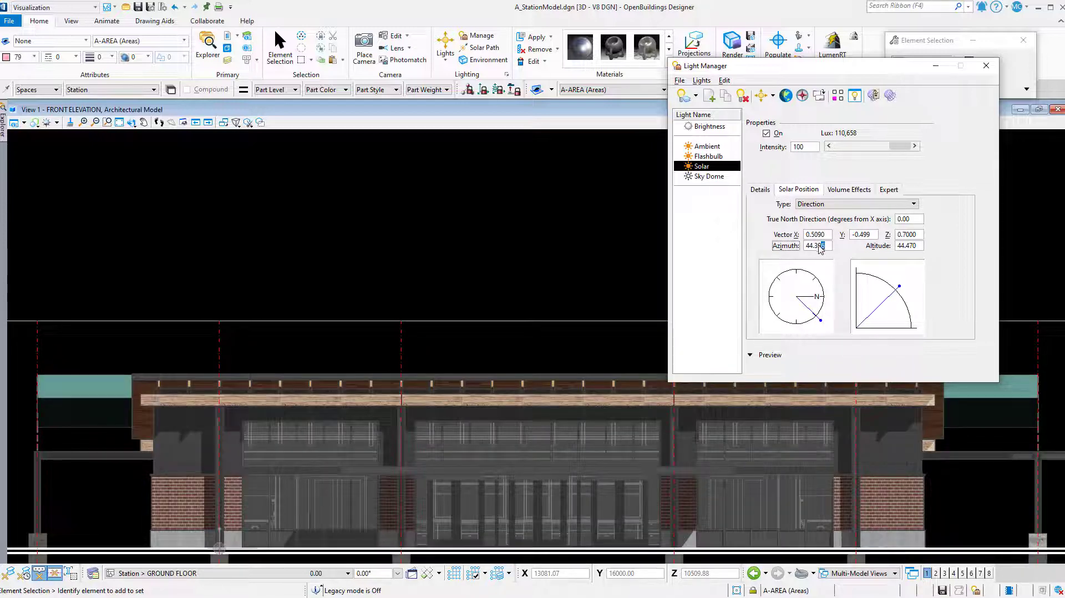
left_click_drag(824, 246, 804, 247)
type("45")
key("Return")
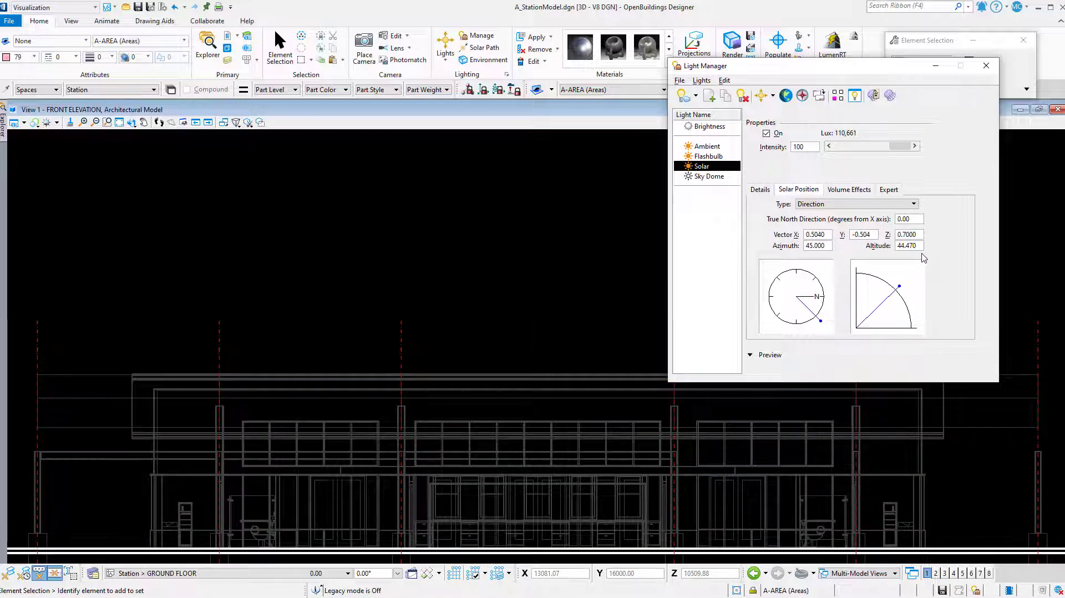
key("Tab")
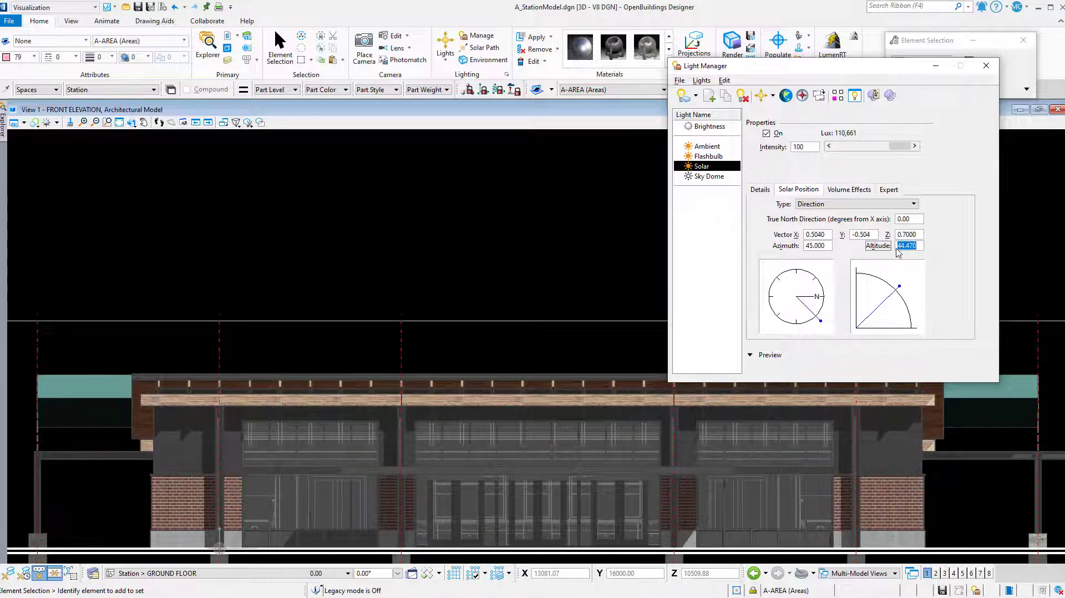
Try sun altitudes of 60° and 30°, then settle on 45°.
type("60")
key("Return")
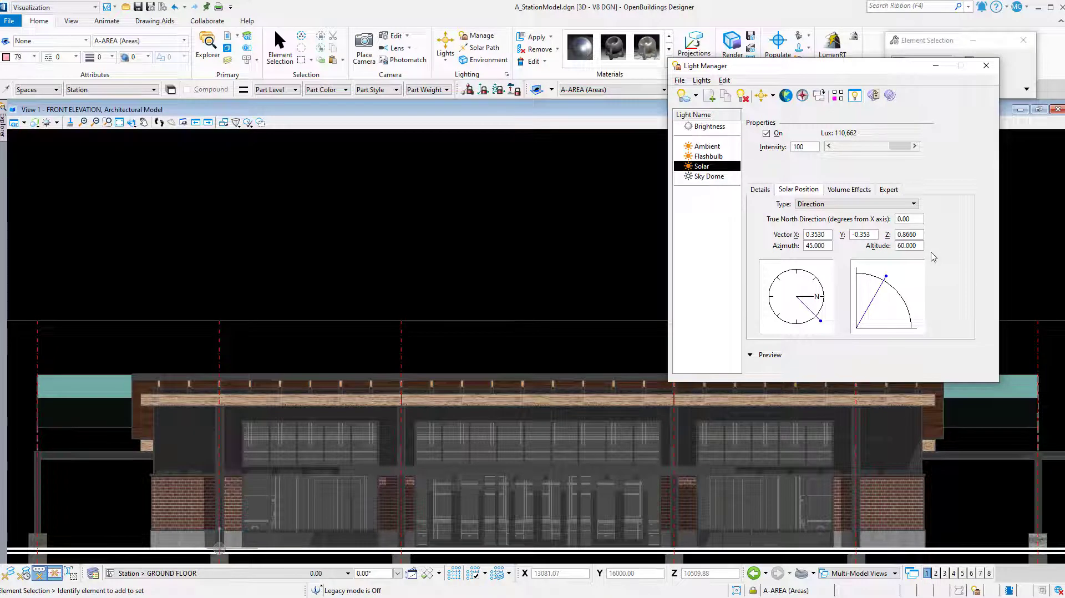
left_click(897, 249)
type("30")
key("Return")
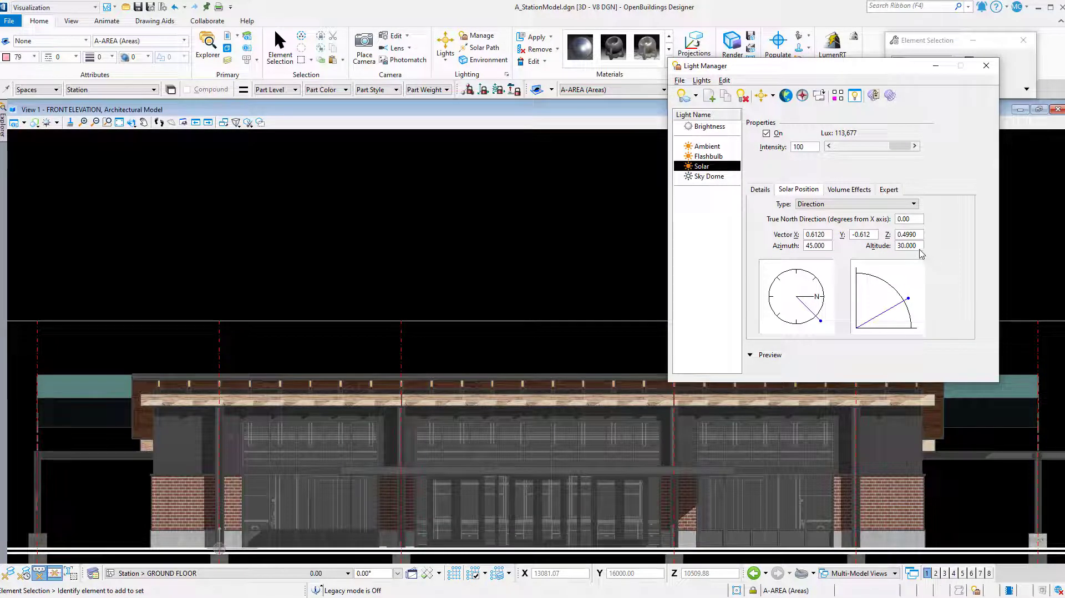
left_click(895, 246)
type("45")
key("Return")
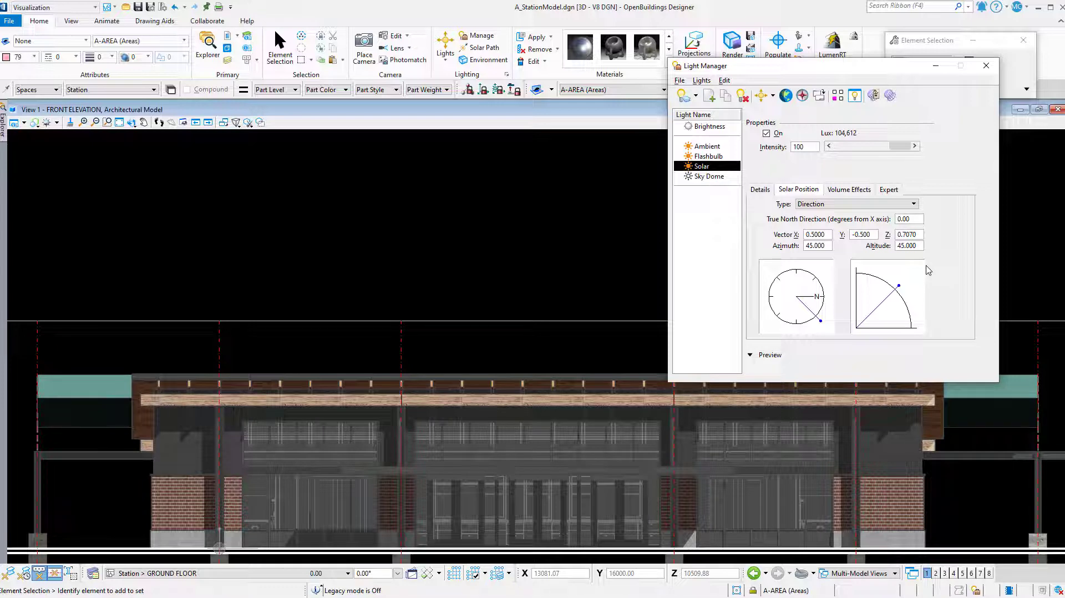
Back on the front elevation, set the forward clip volume to Presentation:Blueline with Shadows.
left_click(986, 66)
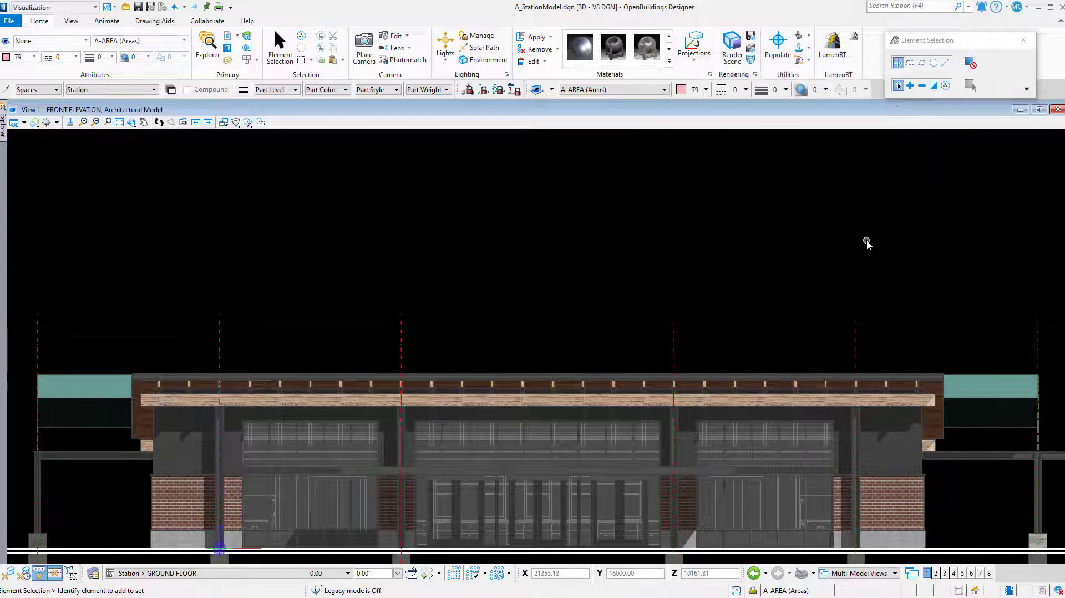
left_click(755, 574)
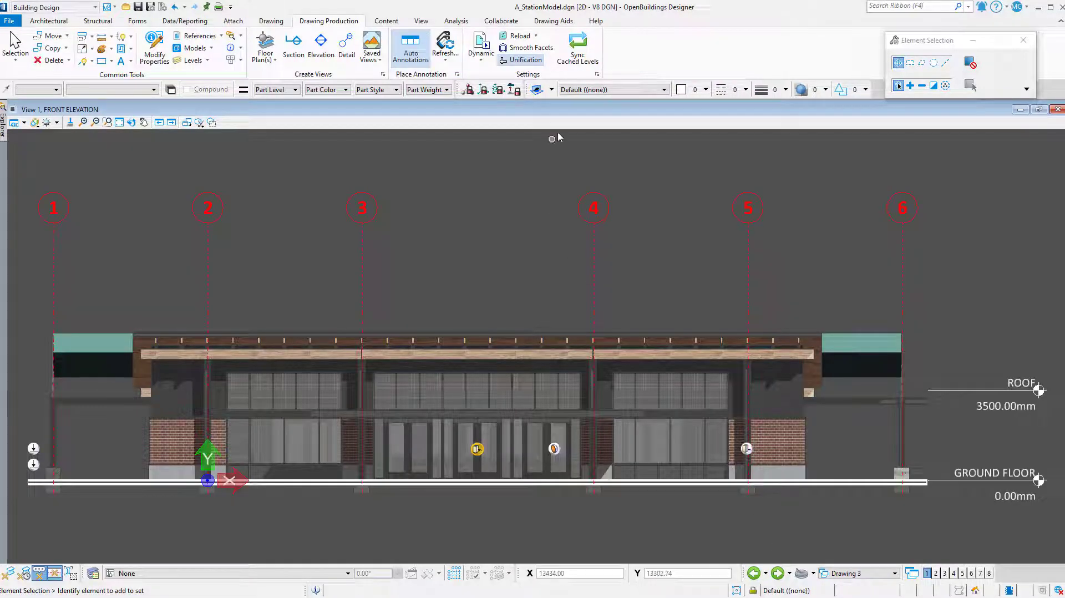
left_click(597, 75)
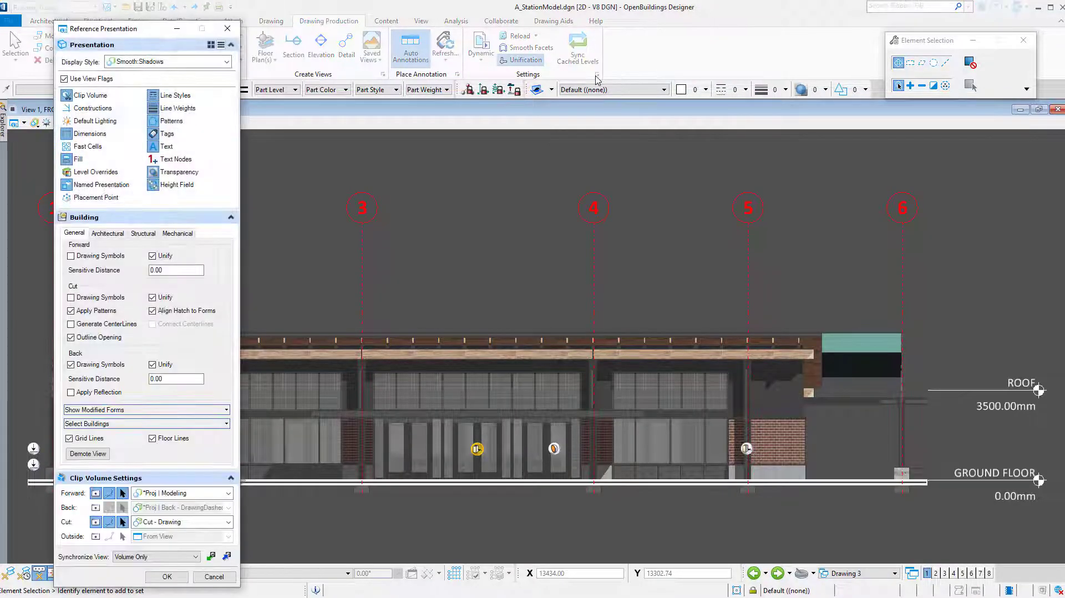
left_click(228, 493)
left_click_drag(229, 398, 233, 446)
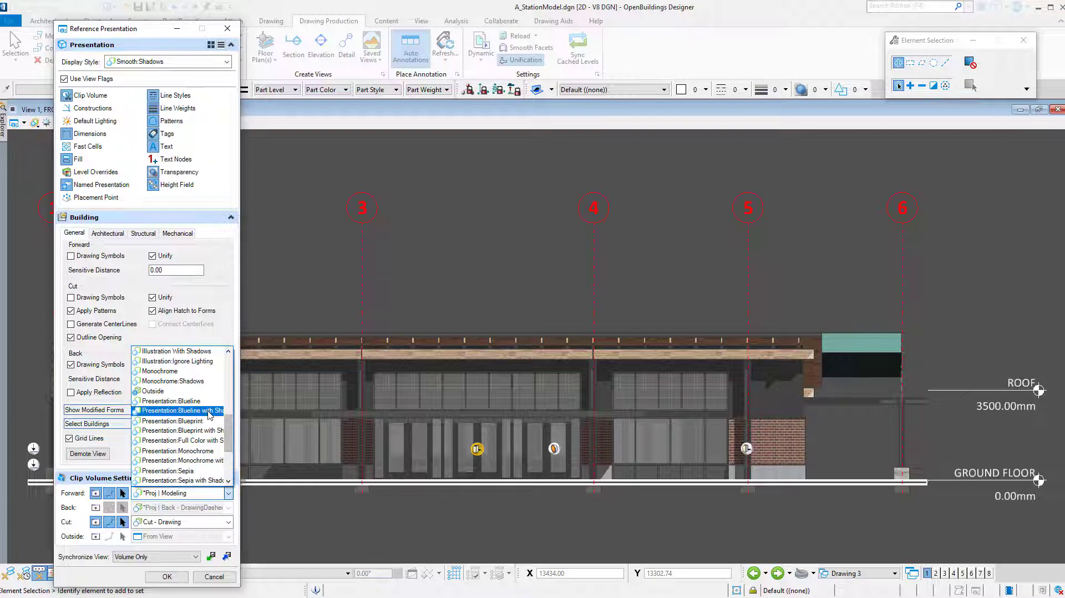
left_click(209, 412)
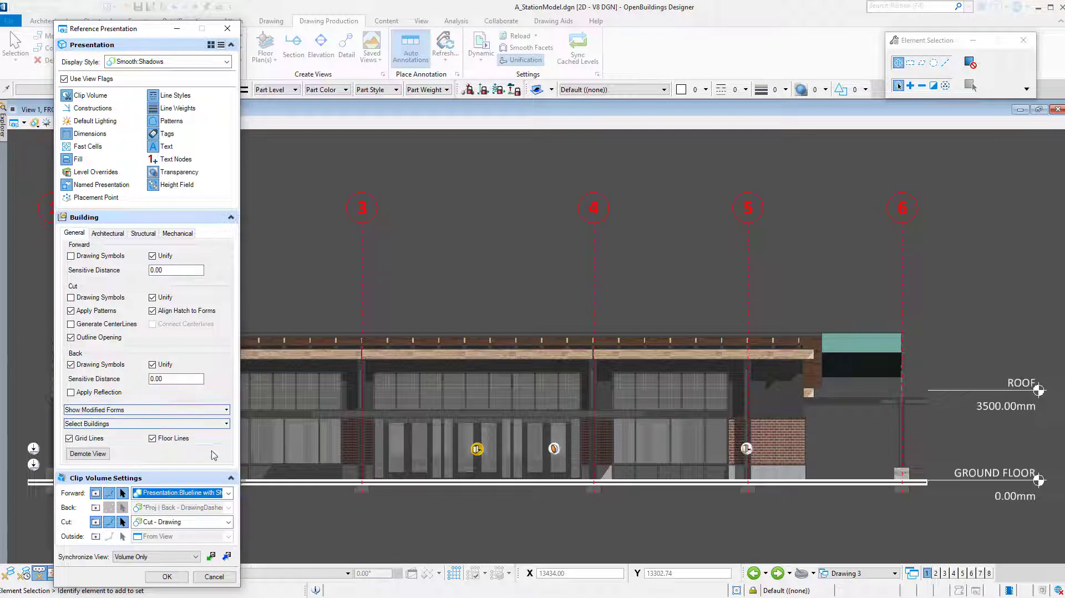
left_click(167, 577)
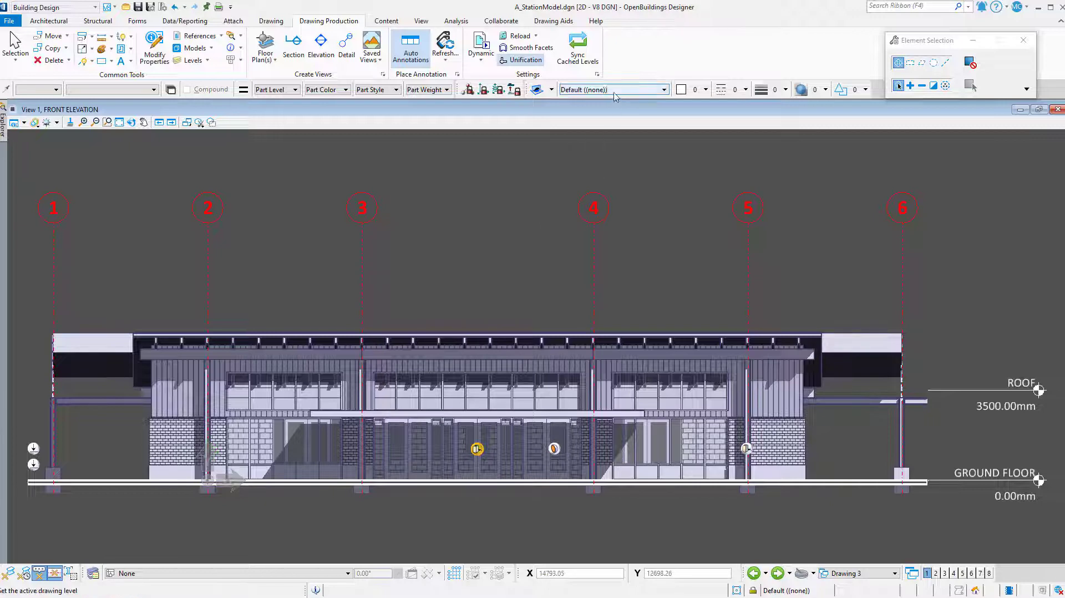
Set the elevation's forward clip volume style to Presentation:Blueprint with Shadows.
left_click(597, 75)
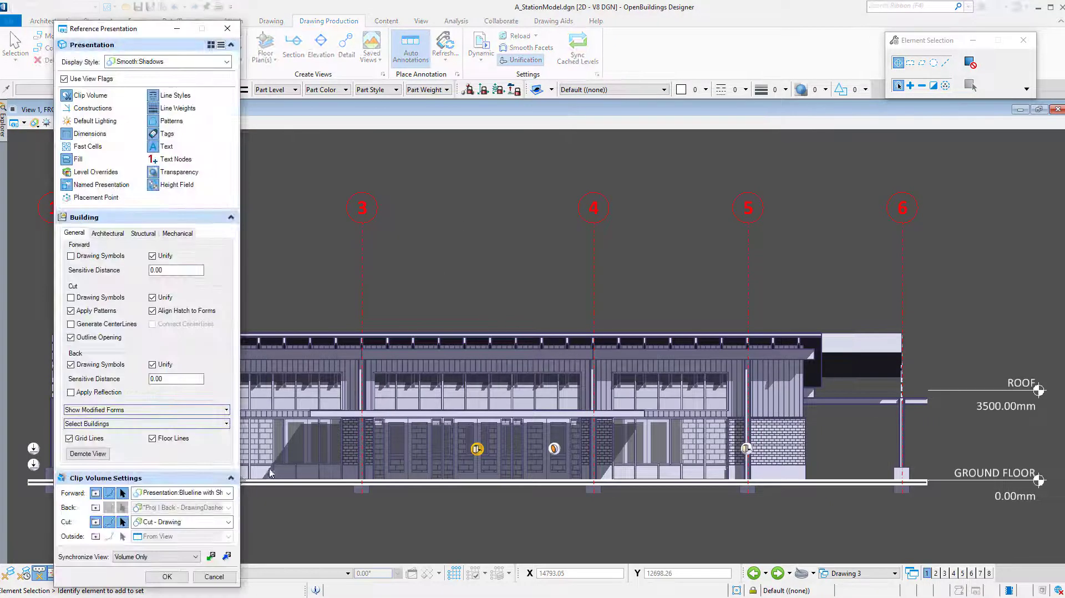
left_click(228, 493)
left_click_drag(228, 479, 232, 455)
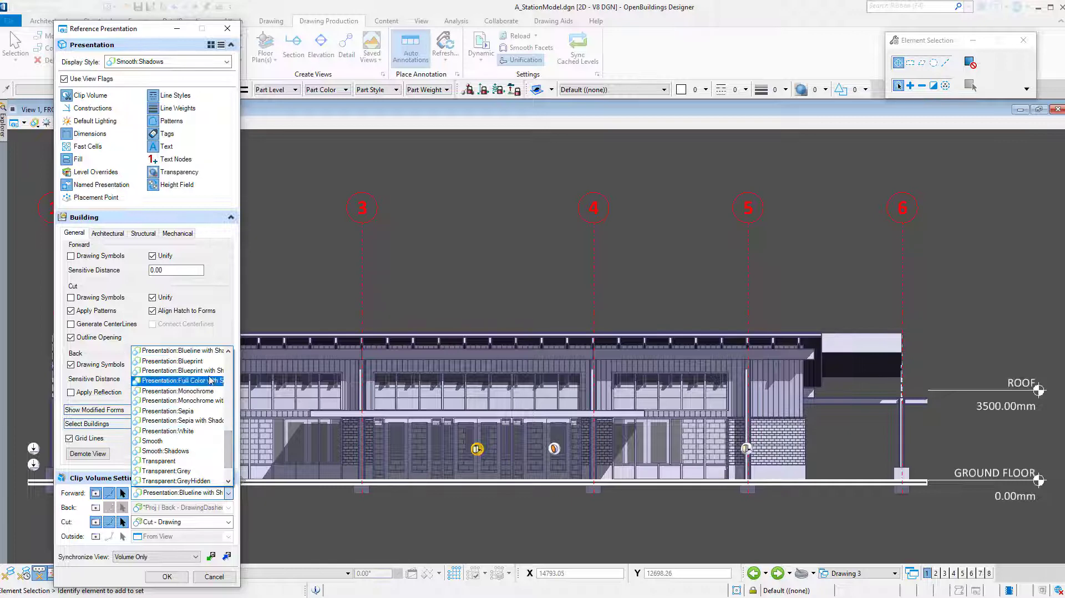
left_click(208, 371)
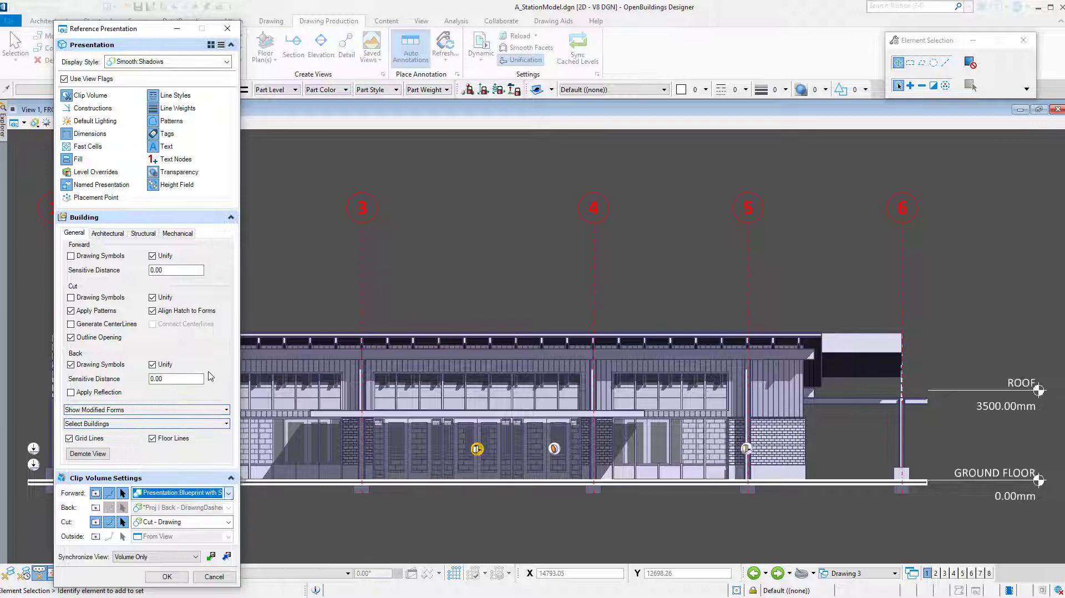
left_click(173, 577)
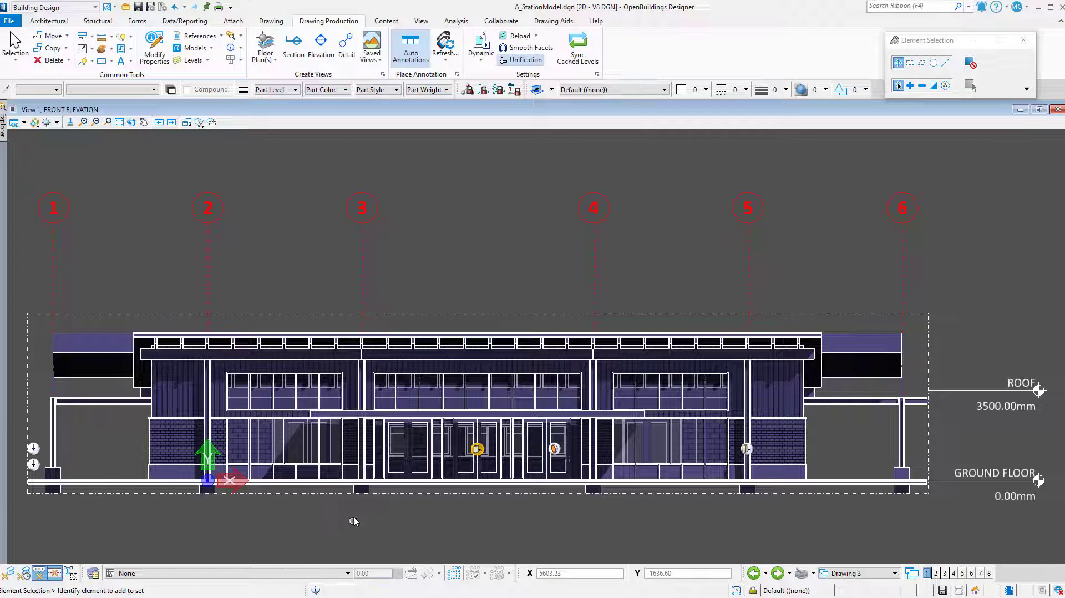
Set the elevation's forward clip volume style to Presentation:Monochrome with Shadows.
left_click(597, 75)
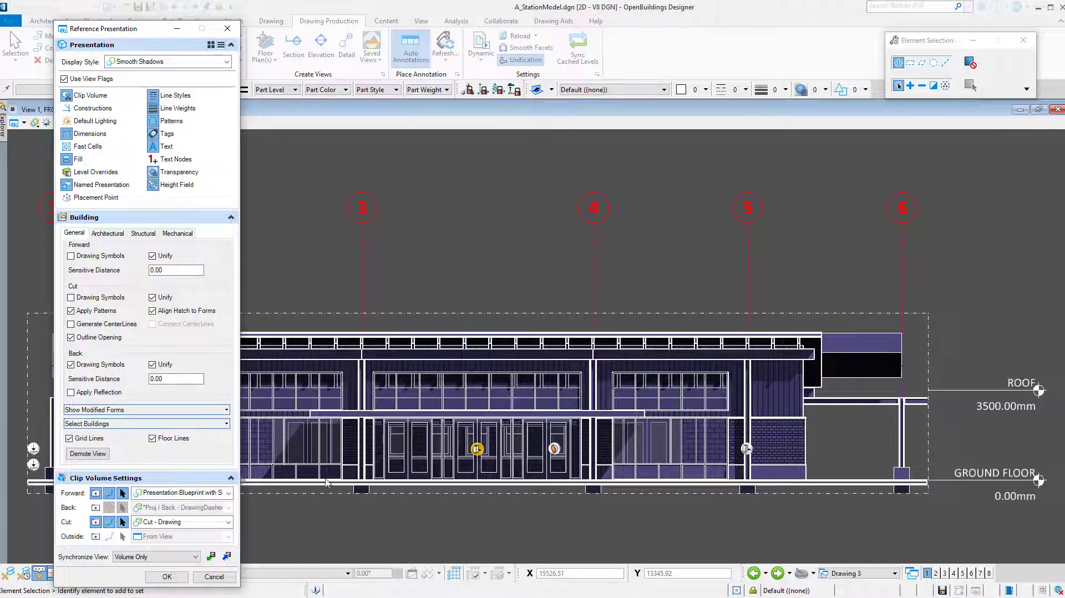
left_click(228, 493)
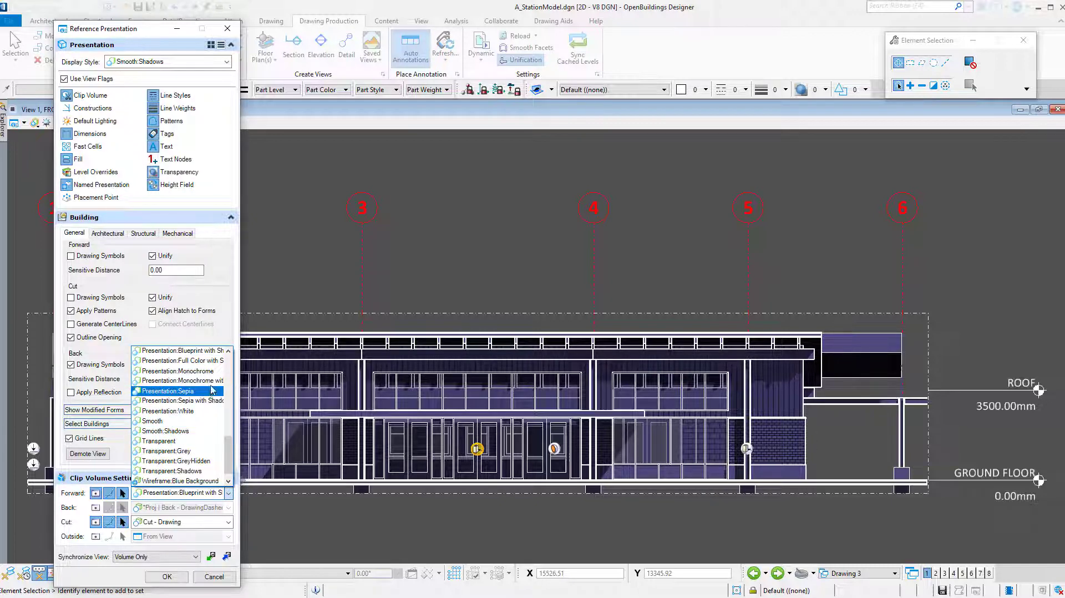
left_click(211, 381)
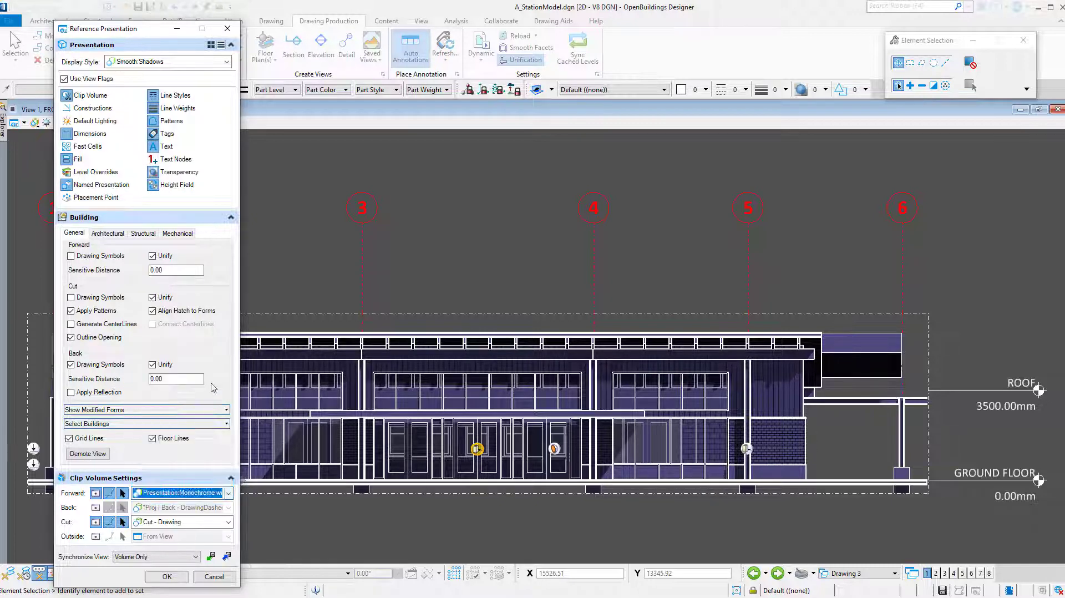
left_click(167, 578)
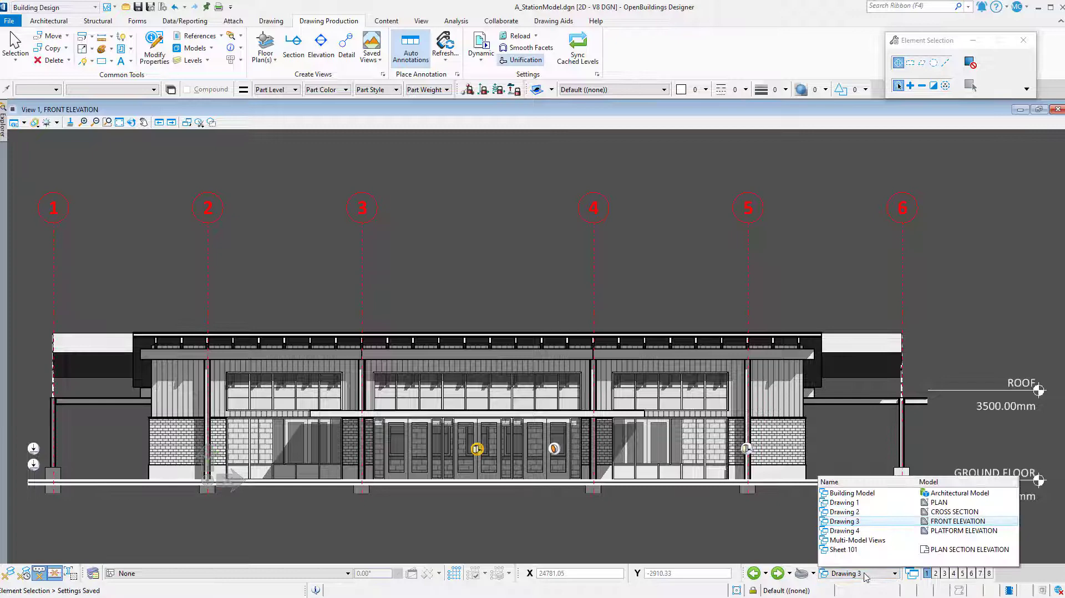
Set the Drawing 1 (PLAN) forward display style to Presentation:Monochrome with Shadows.
left_click(864, 503)
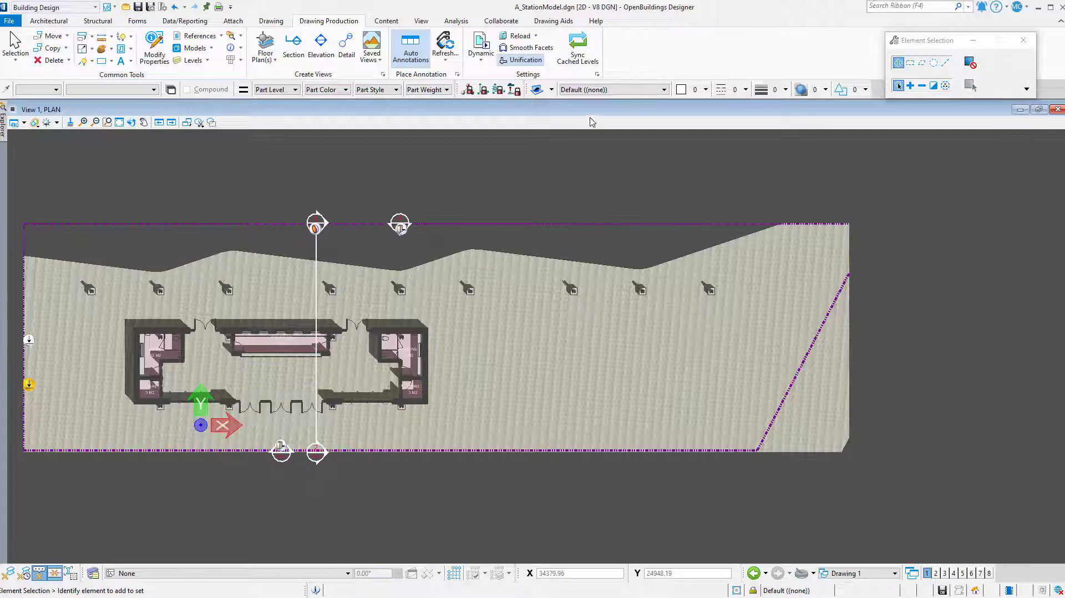
left_click(598, 74)
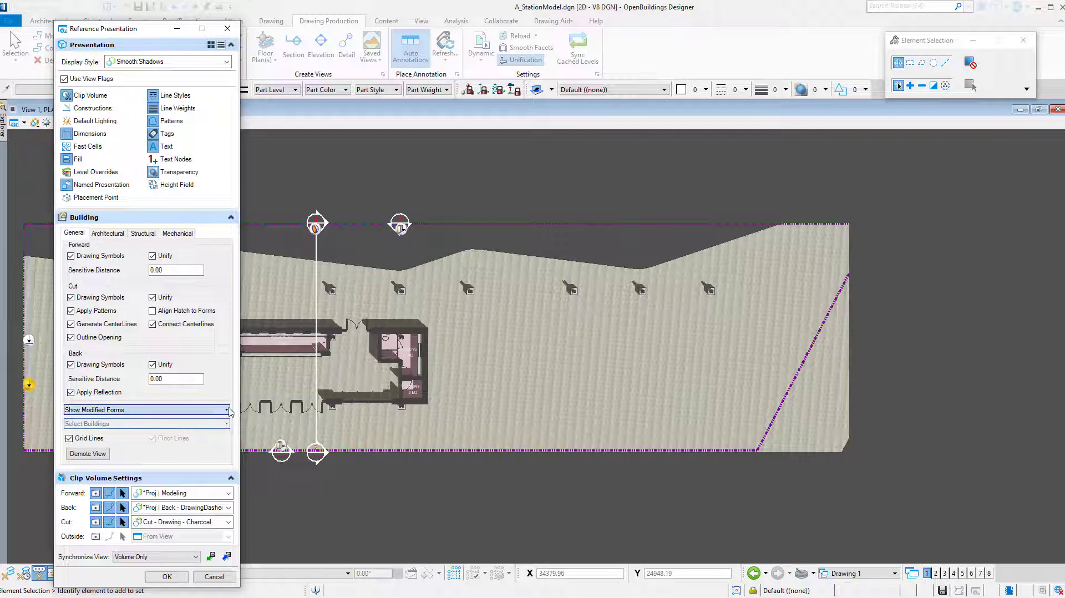
left_click(216, 495)
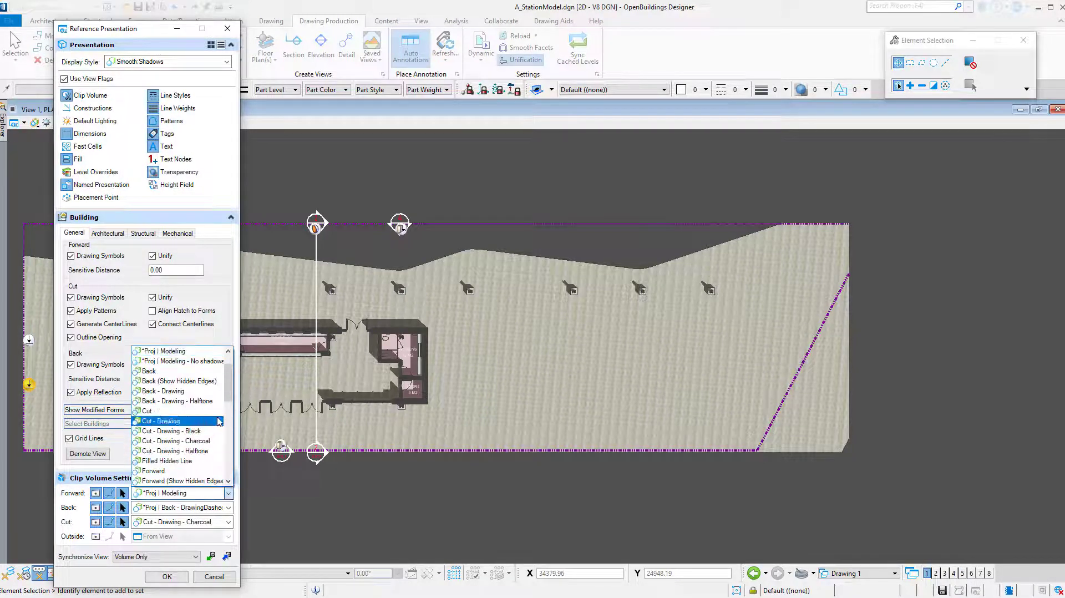
left_click_drag(230, 395, 231, 448)
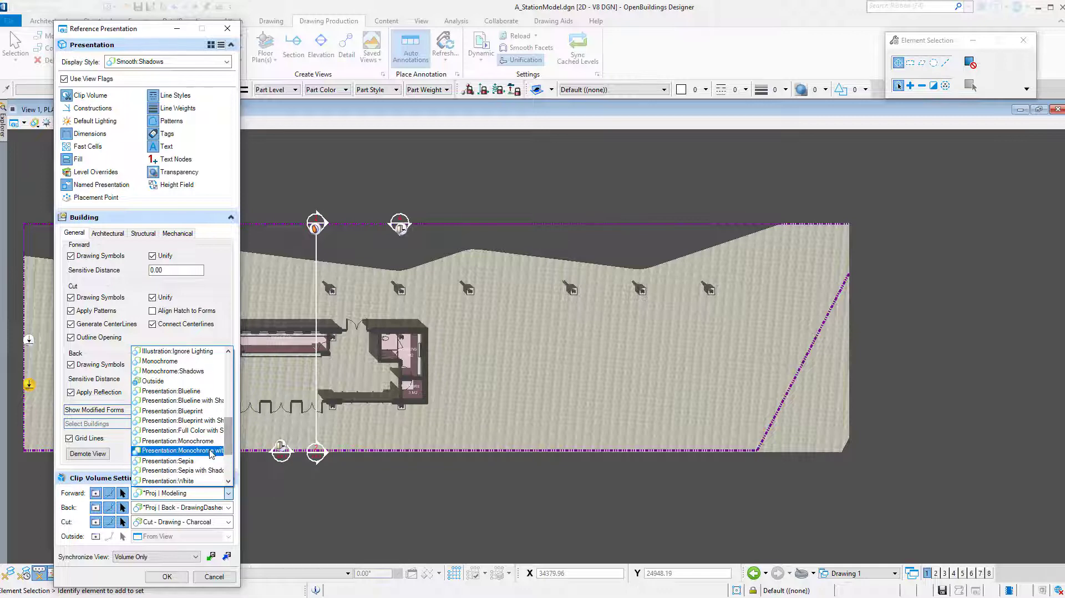
left_click(209, 450)
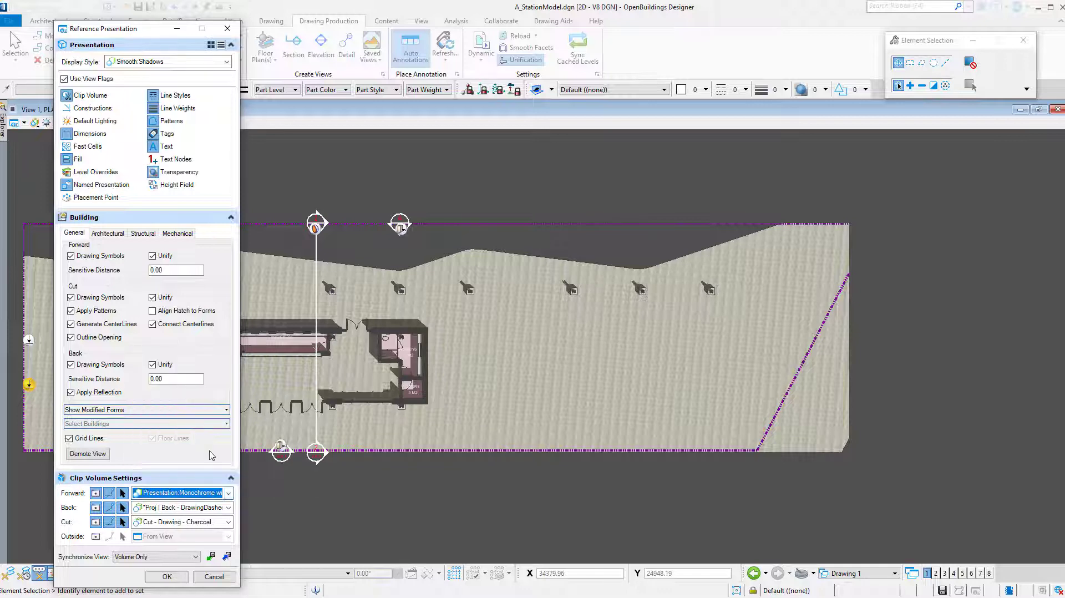
left_click(167, 576)
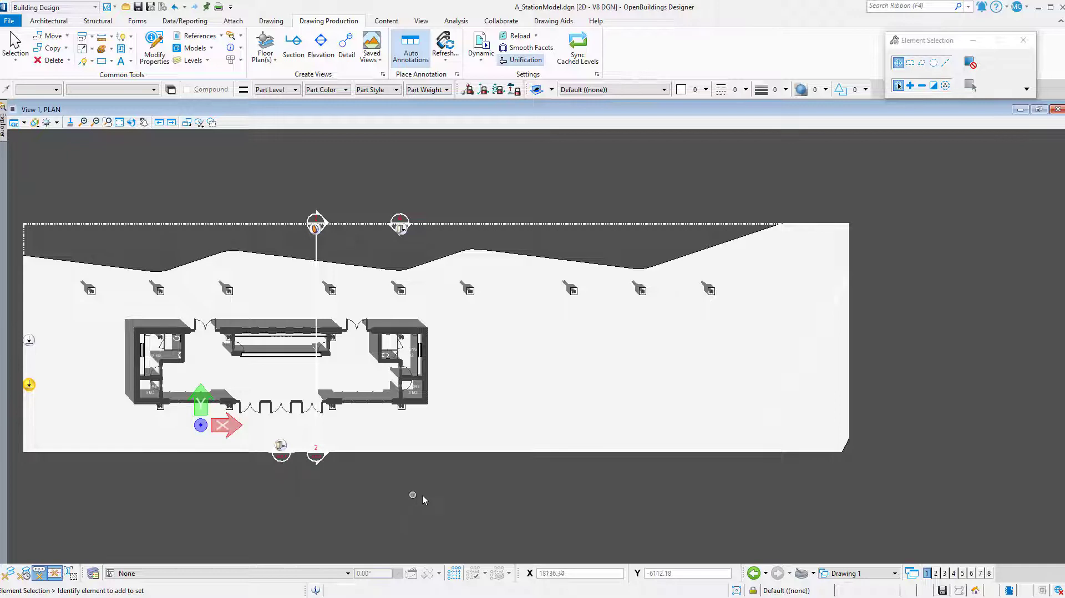
Switch the view group to Sheet 101 showing the elevation, section and plan.
left_click(878, 581)
left_click(852, 551)
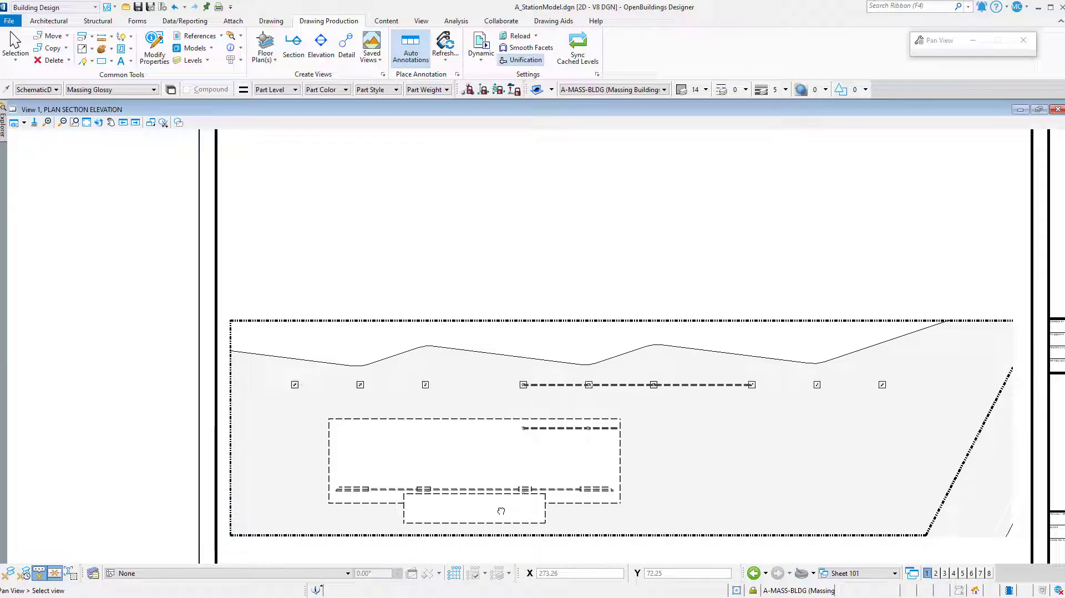